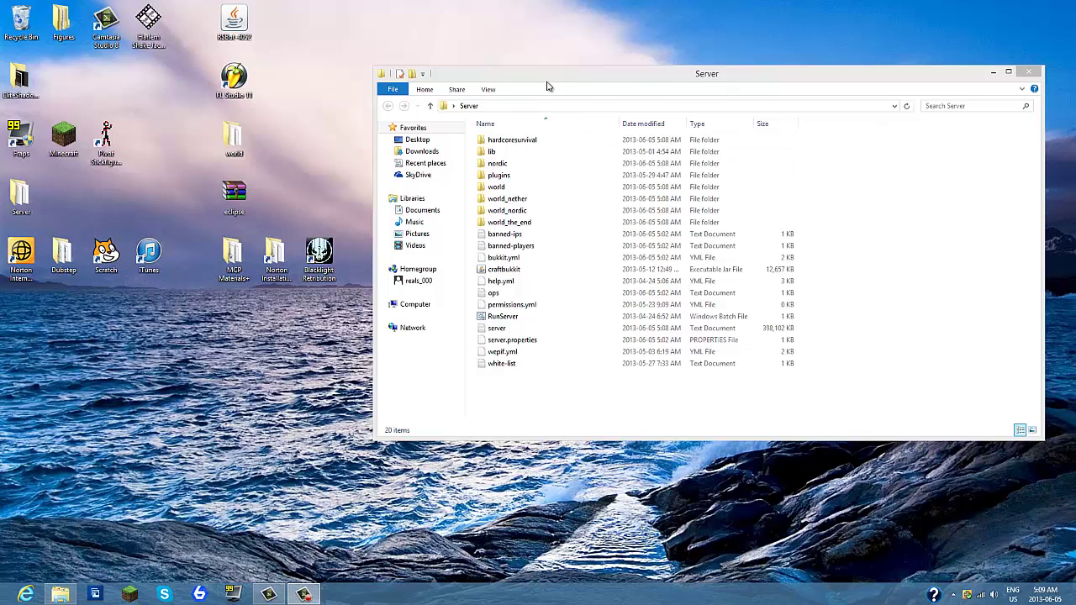
# Step: Go to Server > plugins > MobArena and open config.yml with Edit with Notepad++
pyautogui.click(689, 80)
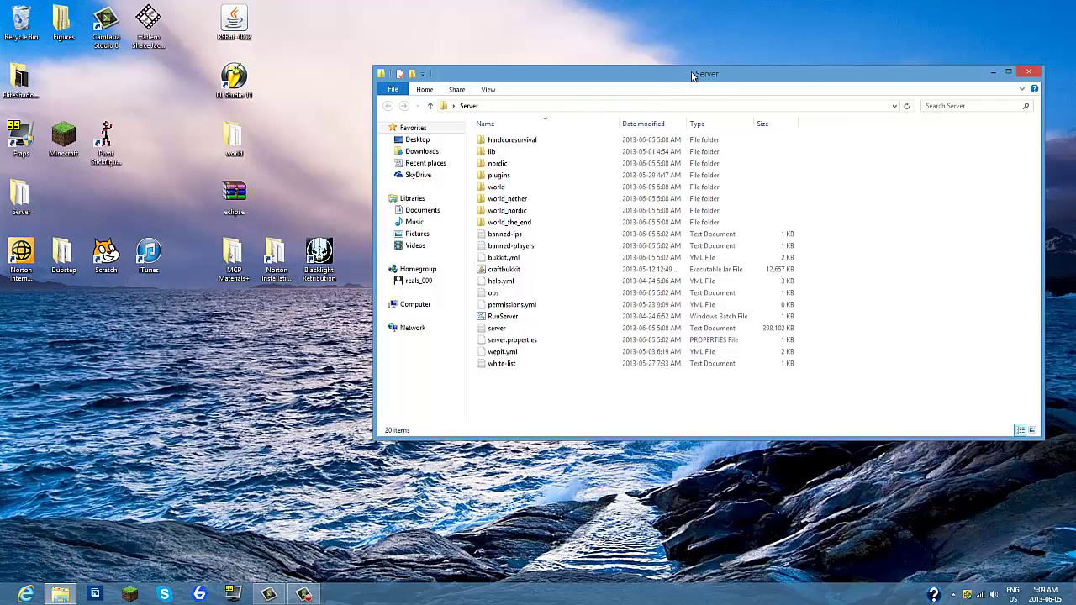
pyautogui.doubleClick(504, 175)
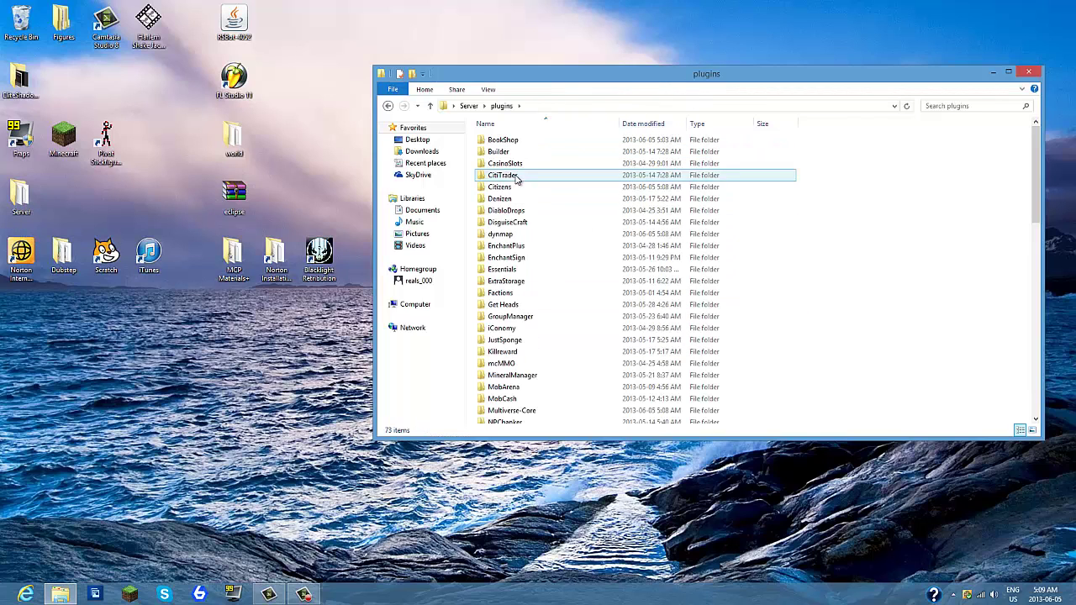
pyautogui.doubleClick(514, 388)
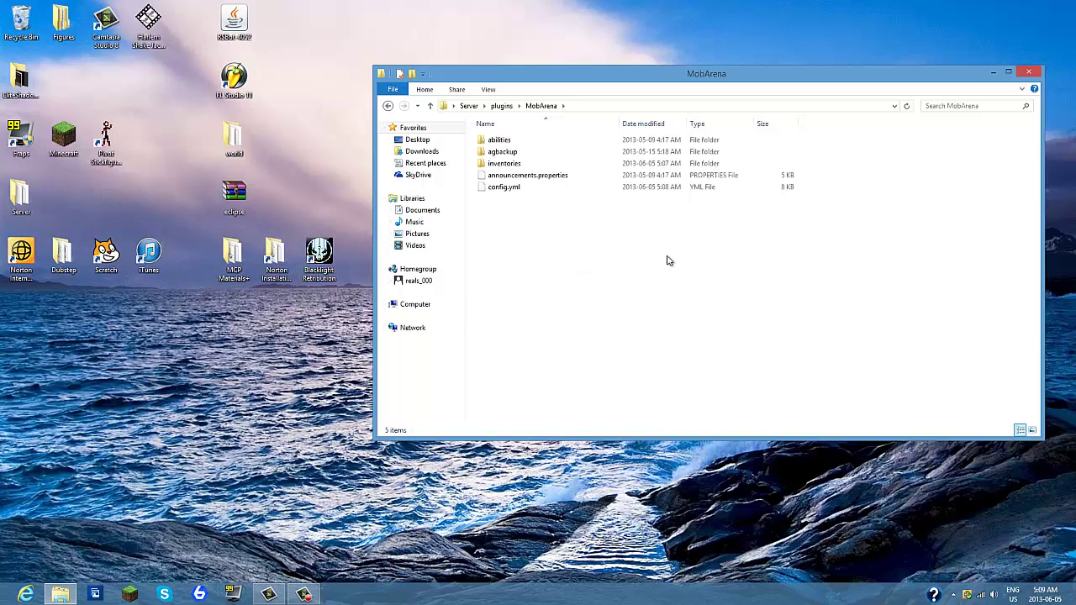
pyautogui.rightClick(503, 190)
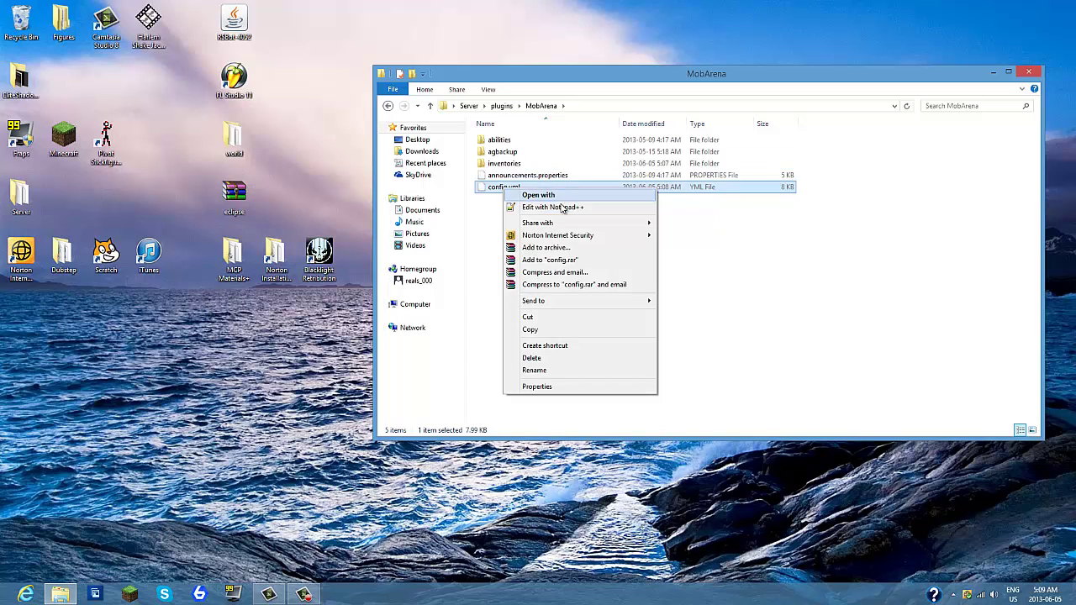
# Step: Insert a blank line directly below the classes: line in config.yml
pyautogui.click(553, 206)
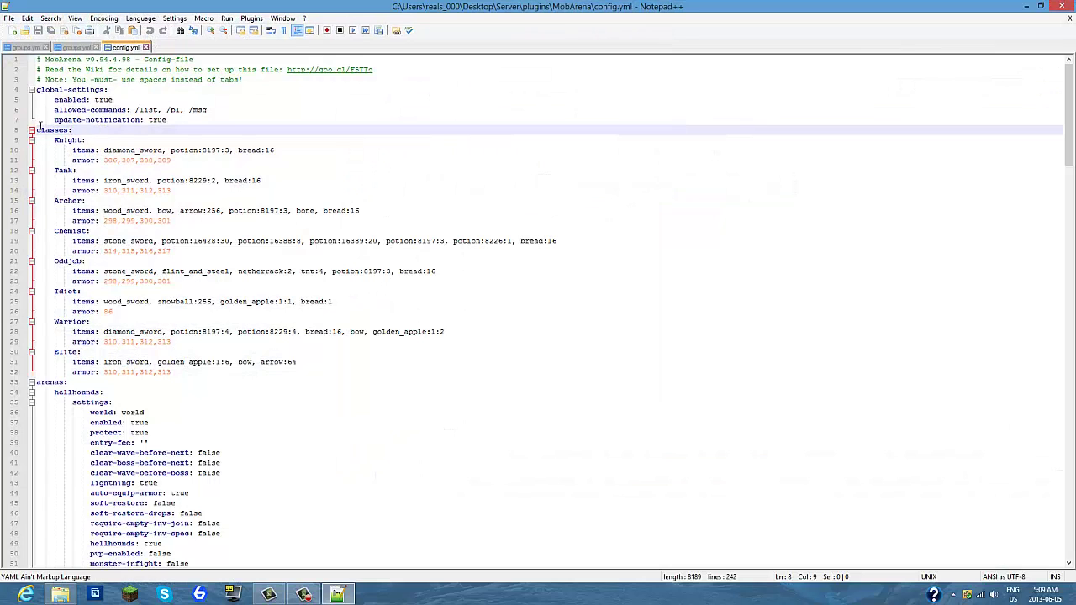
pyautogui.moveTo(36, 130); pyautogui.dragTo(311, 375)
pyautogui.click(88, 132)
pyautogui.press('Return')
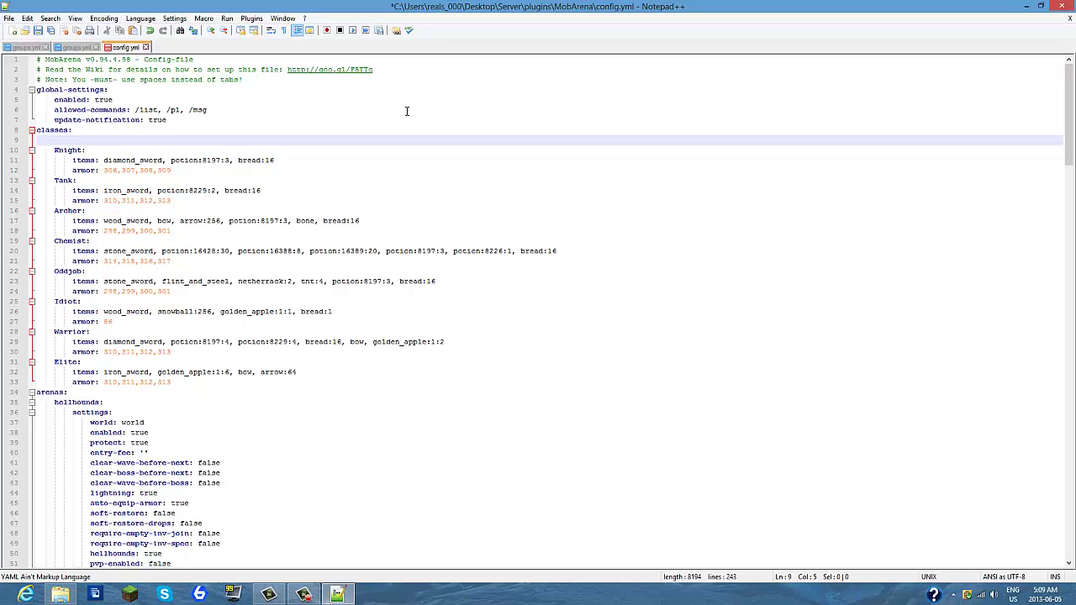
# Step: Look at Notepad++ Preferences and close them without changes
pyautogui.click(175, 21)
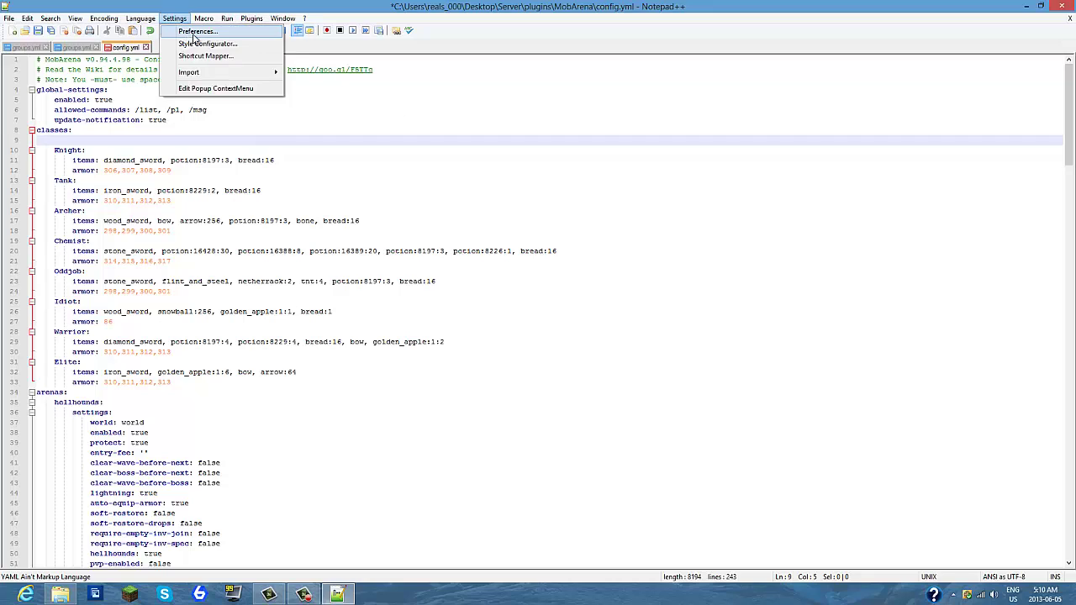
pyautogui.click(195, 31)
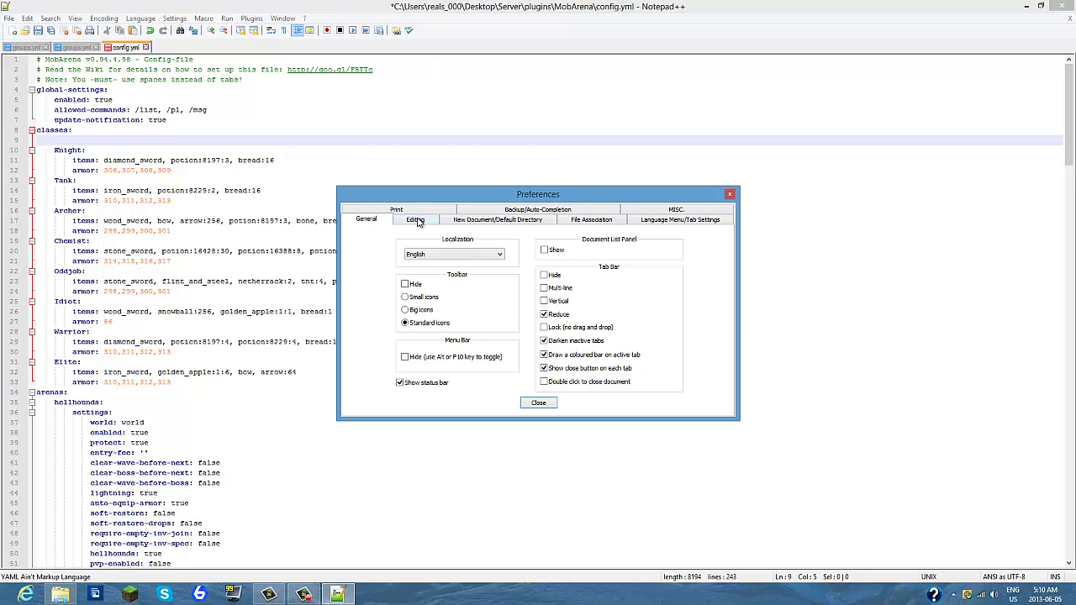
pyautogui.click(729, 196)
pyautogui.click(90, 138)
pyautogui.write('v')
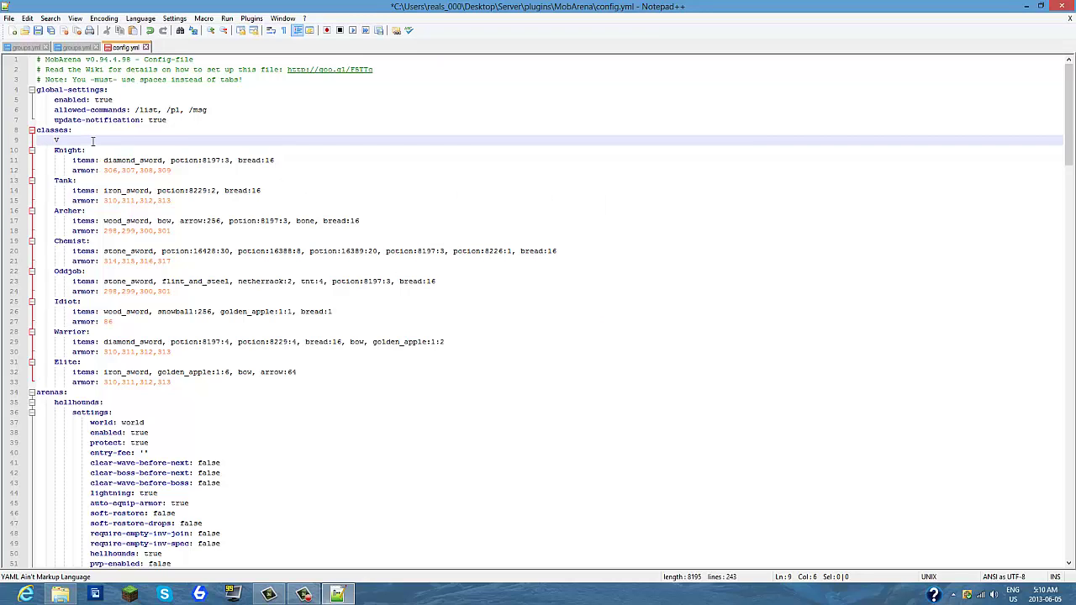
# Step: Write a 'Video:' class with 'items: diamond_sword, bread:16, bow, arrow:128' under classes:
pyautogui.write('ideo')
pyautogui.write(':')
pyautogui.press('Return')
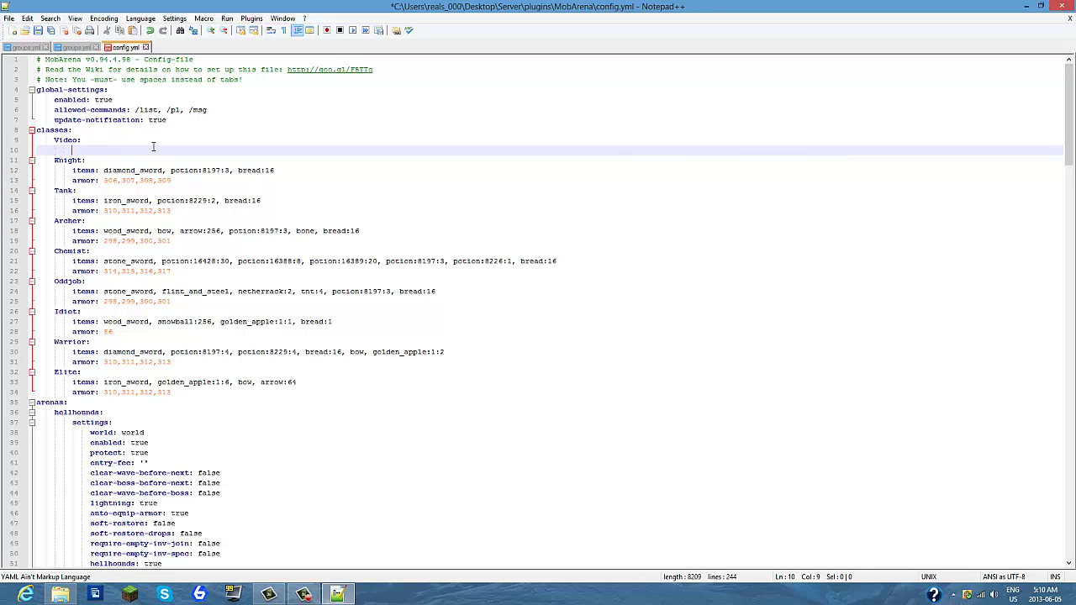
pyautogui.write('items')
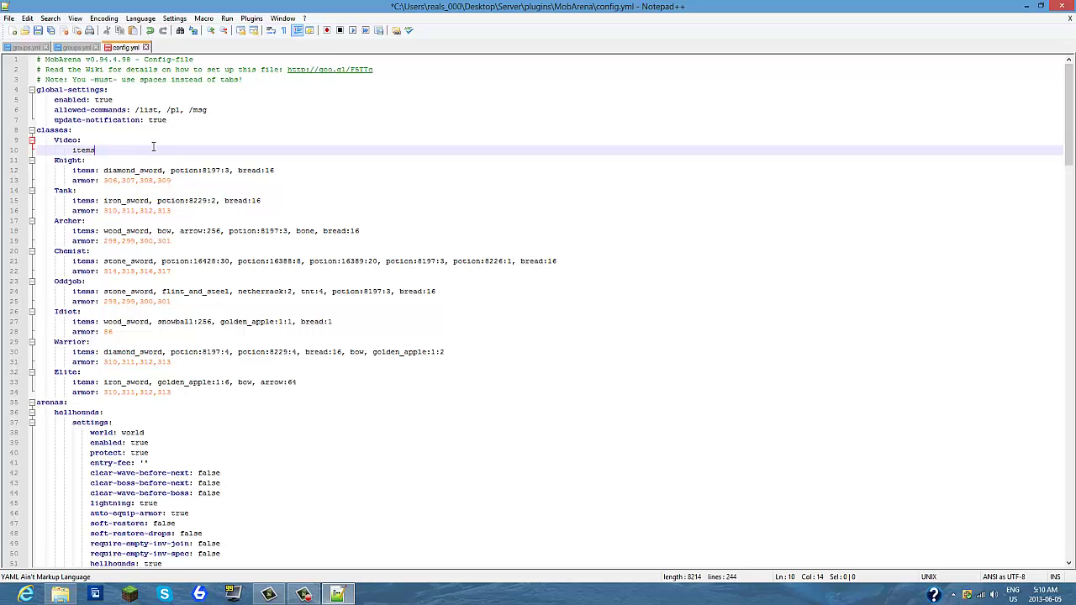
pyautogui.write(': ')
pyautogui.write('diamond_')
pyautogui.write('swor')
pyautogui.write('d,')
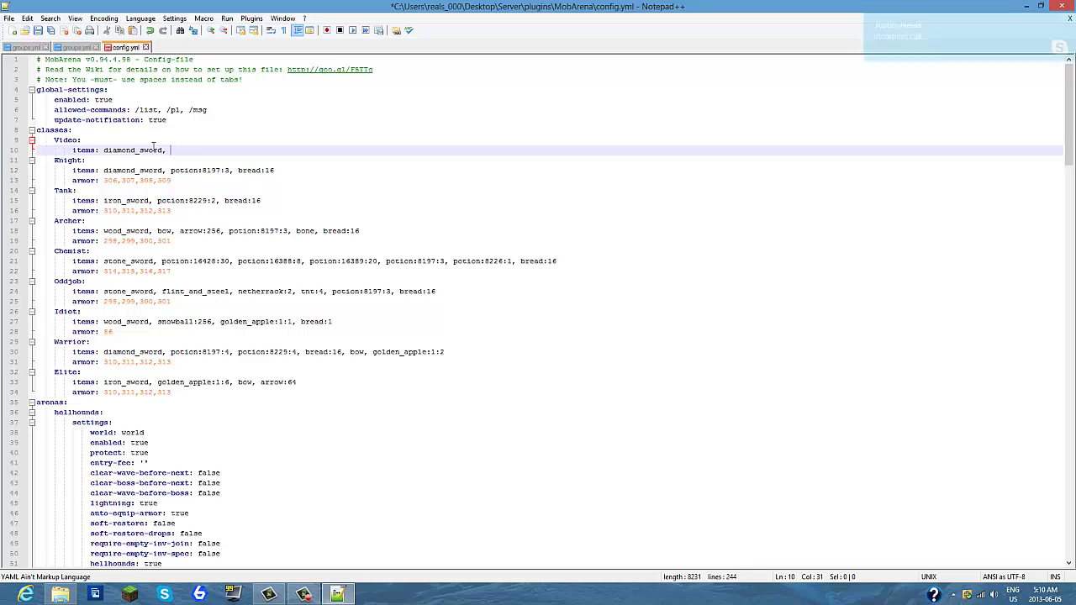
pyautogui.write('bread')
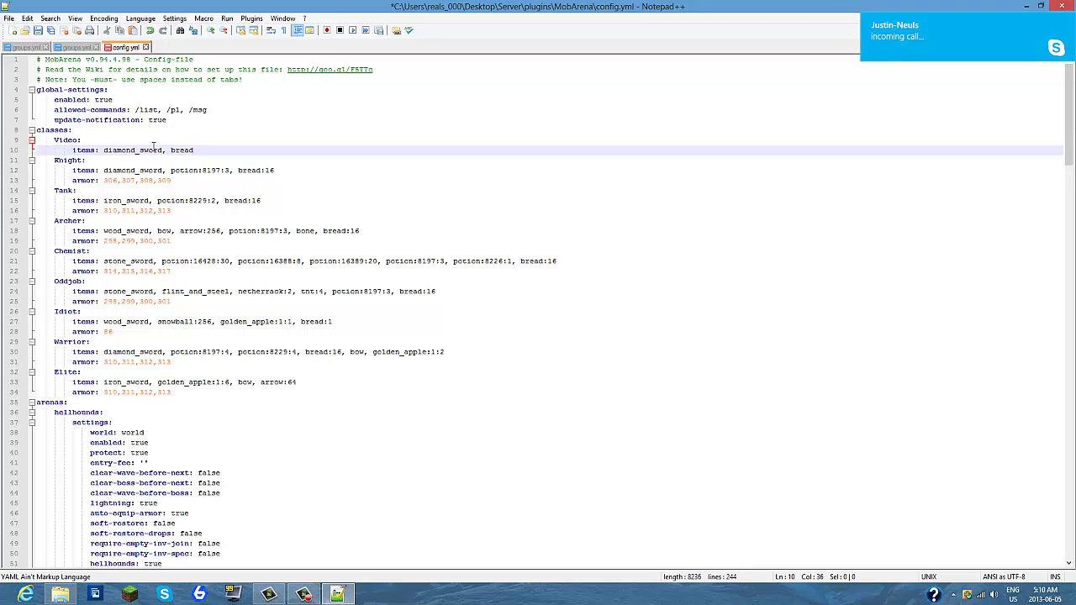
pyautogui.write(':16')
pyautogui.click(1067, 20)
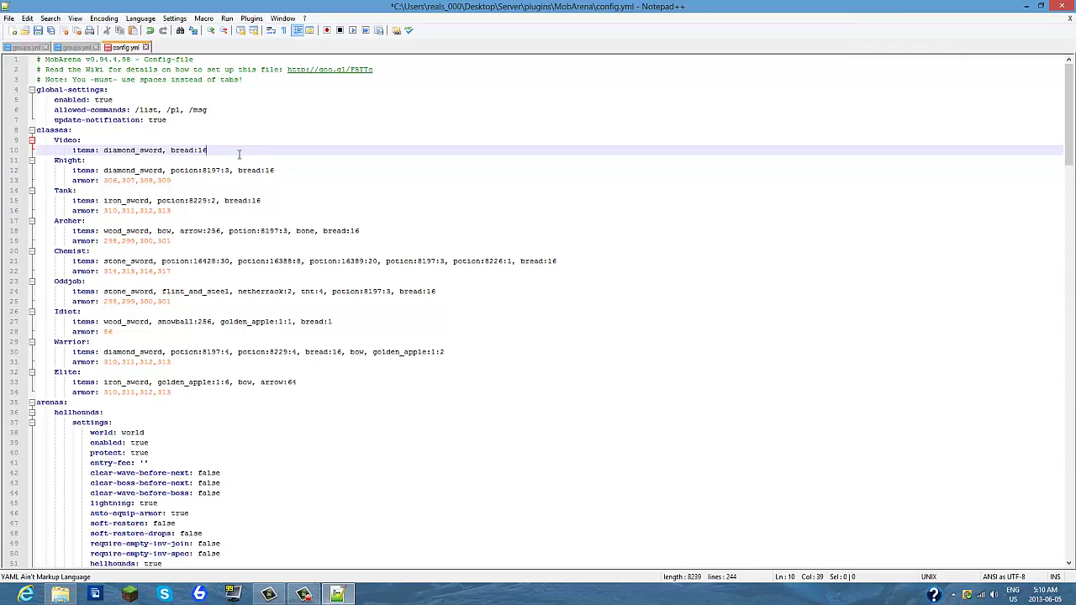
pyautogui.write(', ')
pyautogui.write('bow, ')
pyautogui.write('arrow:')
pyautogui.write('128')
pyautogui.hotkey('ctrl', 'shift', 'Left')
pyautogui.hotkey('ctrl', 'Left')
pyautogui.hotkey('ctrl', 'Left')
pyautogui.hotkey('ctrl', 'Left')
pyautogui.hotkey('ctrl', 'shift', 'Left')
pyautogui.press('Down')
pyautogui.click(311, 150)
# Step: Add an 'armor: 314,315,316,317' line below the Video items
pyautogui.press('Return')
pyautogui.write('armor:')
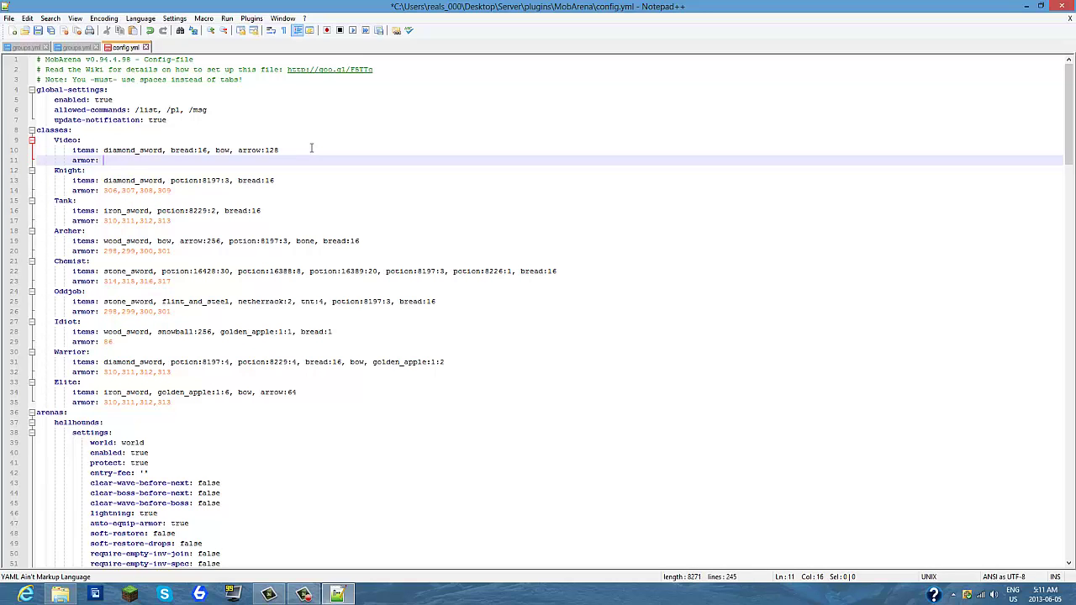
pyautogui.write('314,315,316,317')
pyautogui.moveTo(176, 159); pyautogui.dragTo(104, 159)
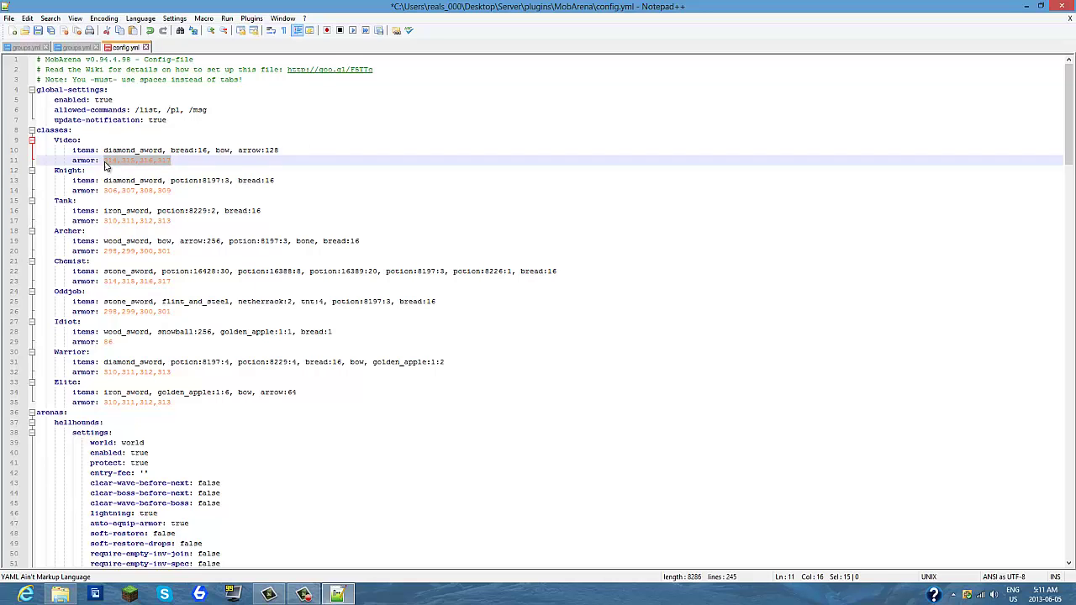
pyautogui.click(191, 160)
pyautogui.moveTo(172, 159); pyautogui.dragTo(103, 160)
pyautogui.click(179, 159)
pyautogui.moveTo(172, 160); pyautogui.dragTo(104, 159)
# Step: Compare against Tank (310-313) and Knight (306-309) armor values, then save config.yml
pyautogui.click(167, 220)
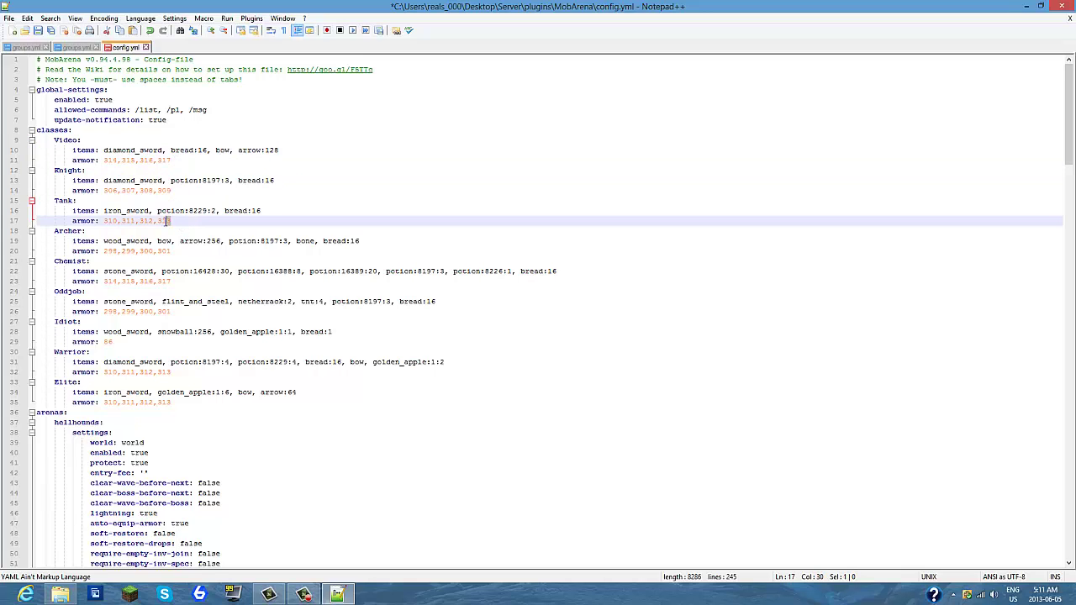
pyautogui.moveTo(167, 220); pyautogui.dragTo(103, 220)
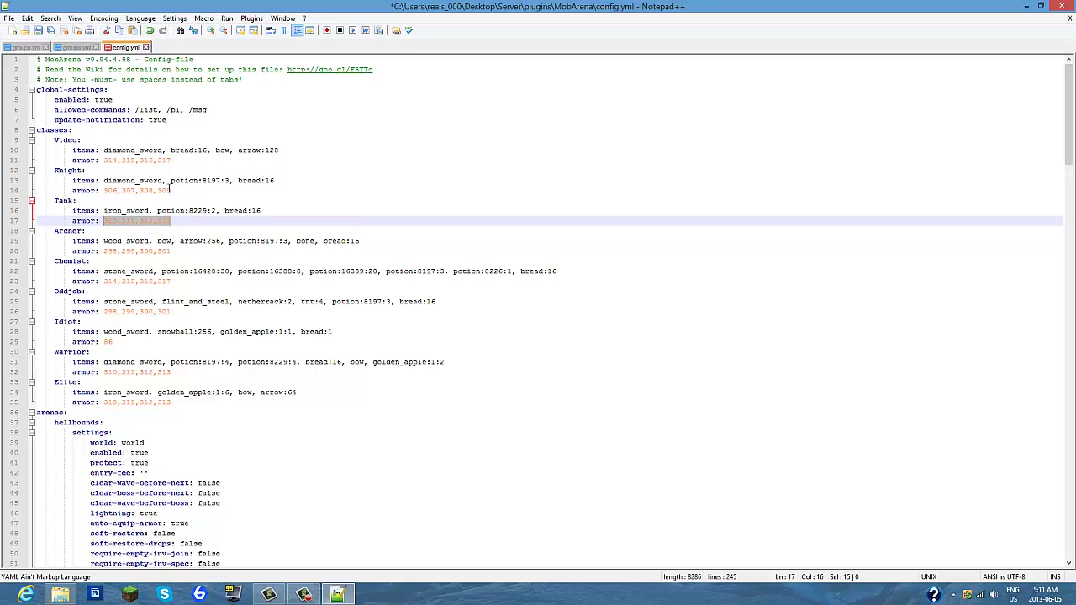
pyautogui.moveTo(170, 190); pyautogui.dragTo(103, 192)
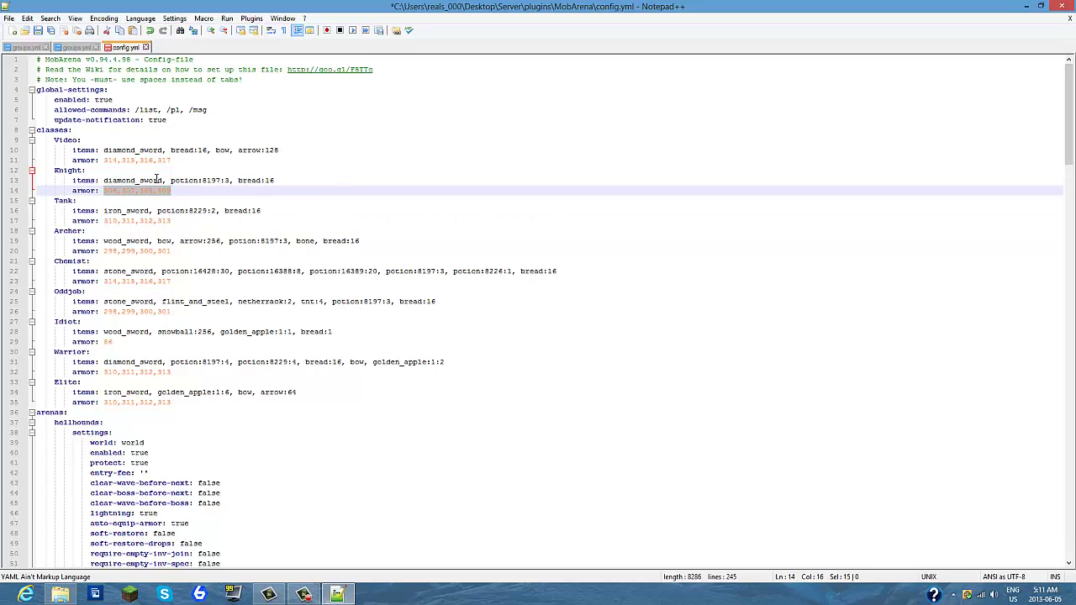
pyautogui.moveTo(174, 160)
pyautogui.mouseDown()
pyautogui.moveTo(102, 160)
pyautogui.moveTo(188, 170)
pyautogui.moveTo(213, 156)
pyautogui.mouseUp()
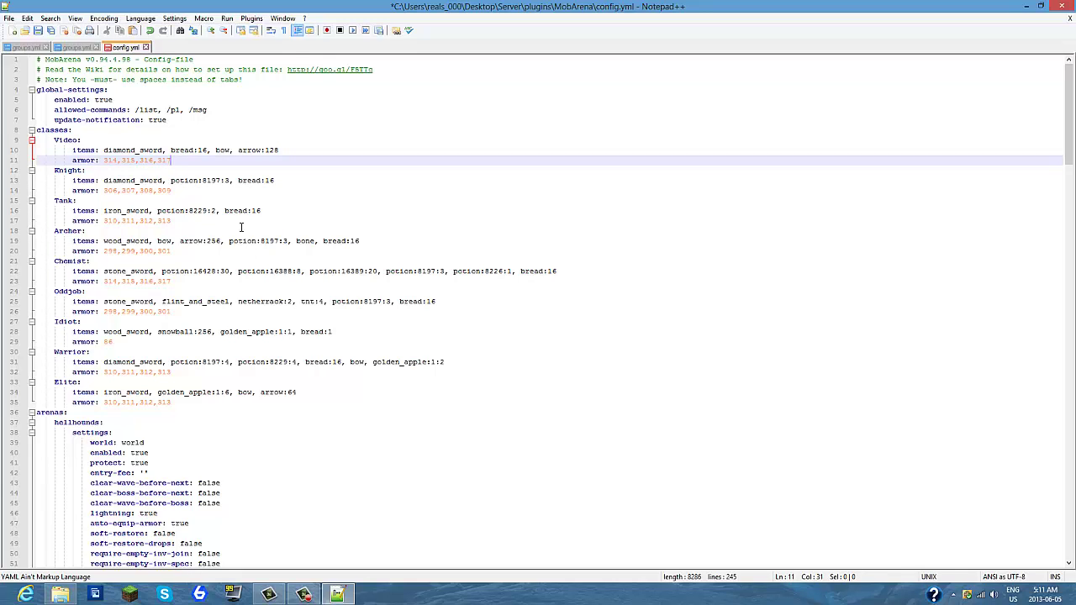
pyautogui.click(38, 30)
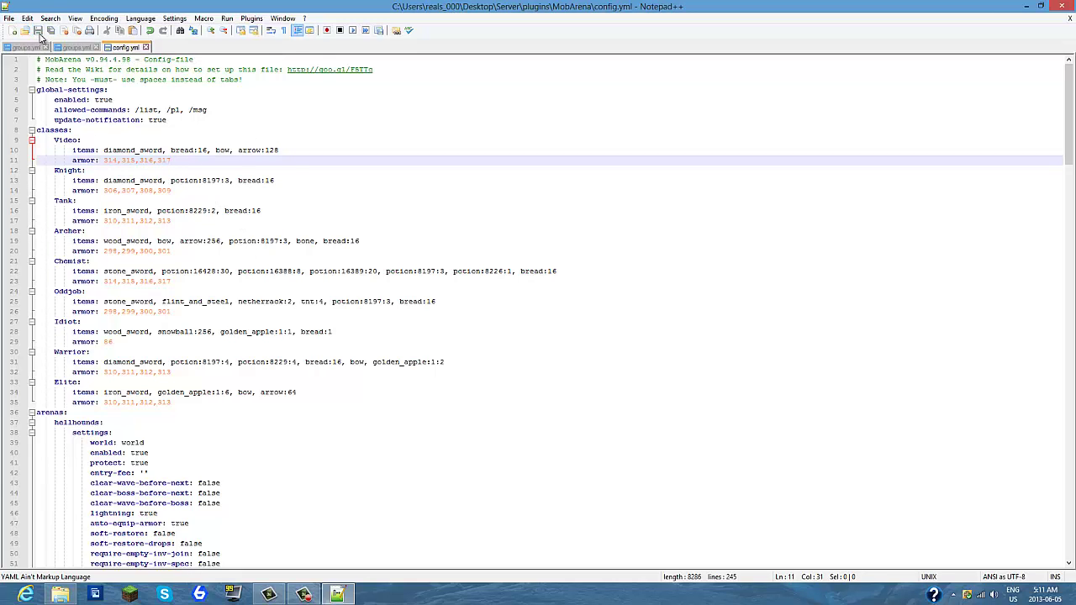
# Step: Close Notepad++ and start the server by running RunServer in the Server folder
pyautogui.click(1065, 6)
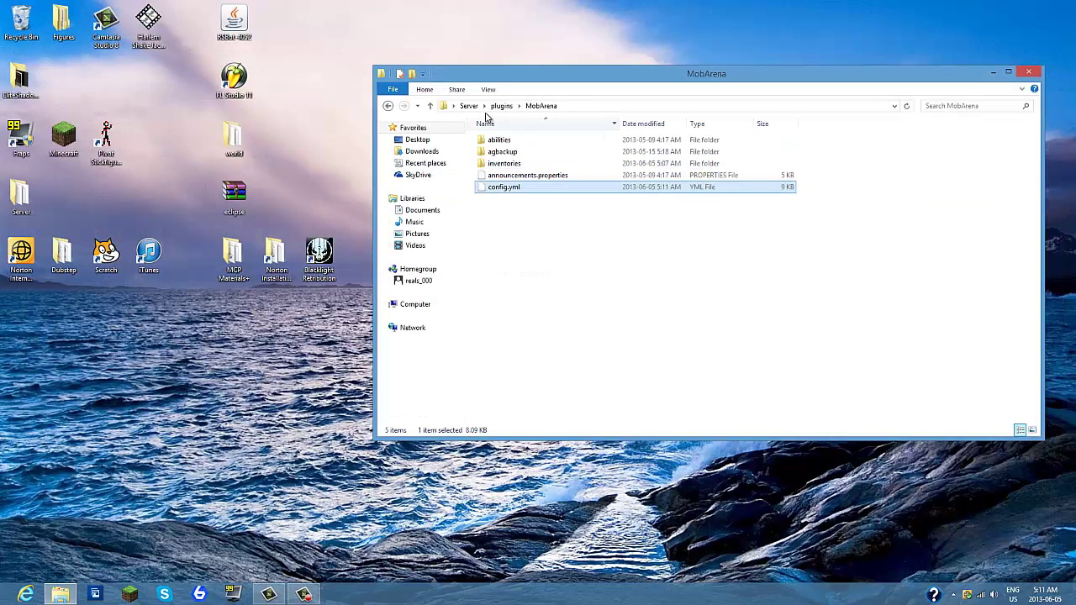
pyautogui.click(470, 107)
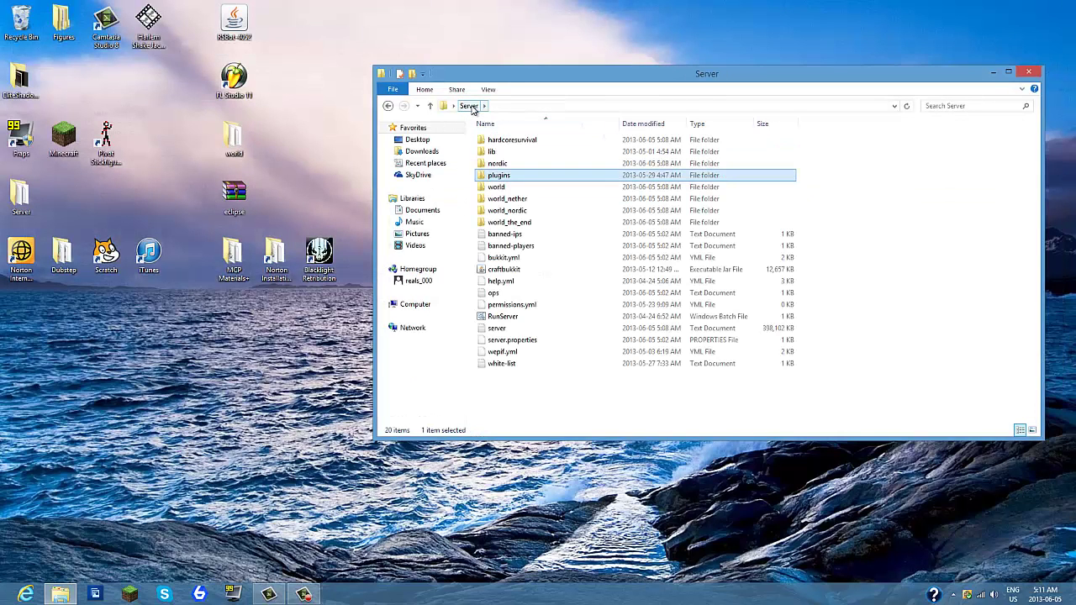
pyautogui.click(507, 317)
pyautogui.doubleClick(506, 317)
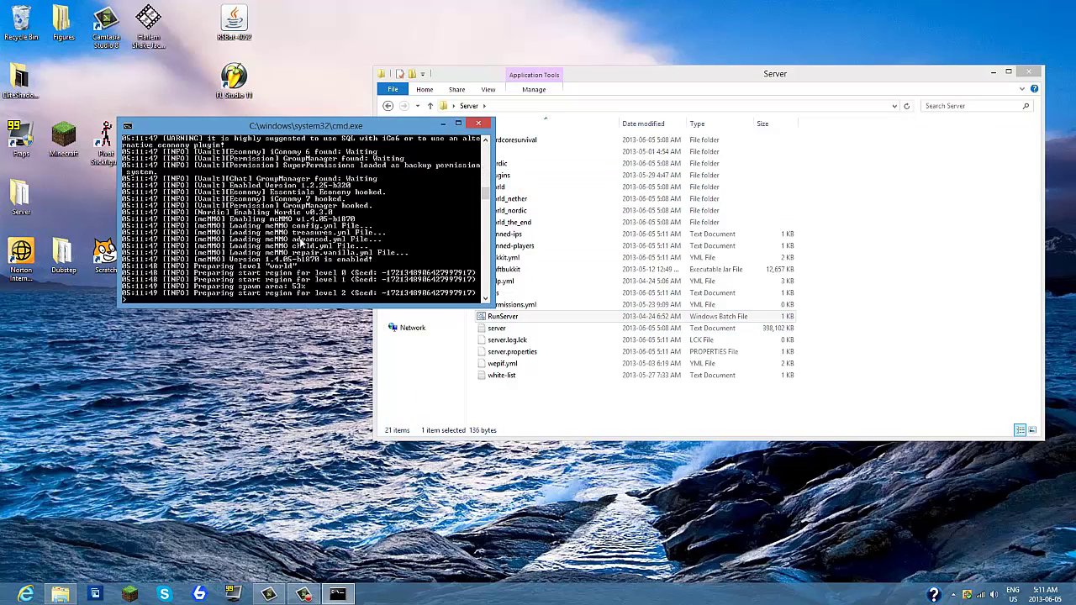
# Step: Check the plugins folder, return to Server, and close File Explorer
pyautogui.click(610, 73)
pyautogui.click(515, 177)
pyautogui.doubleClick(515, 174)
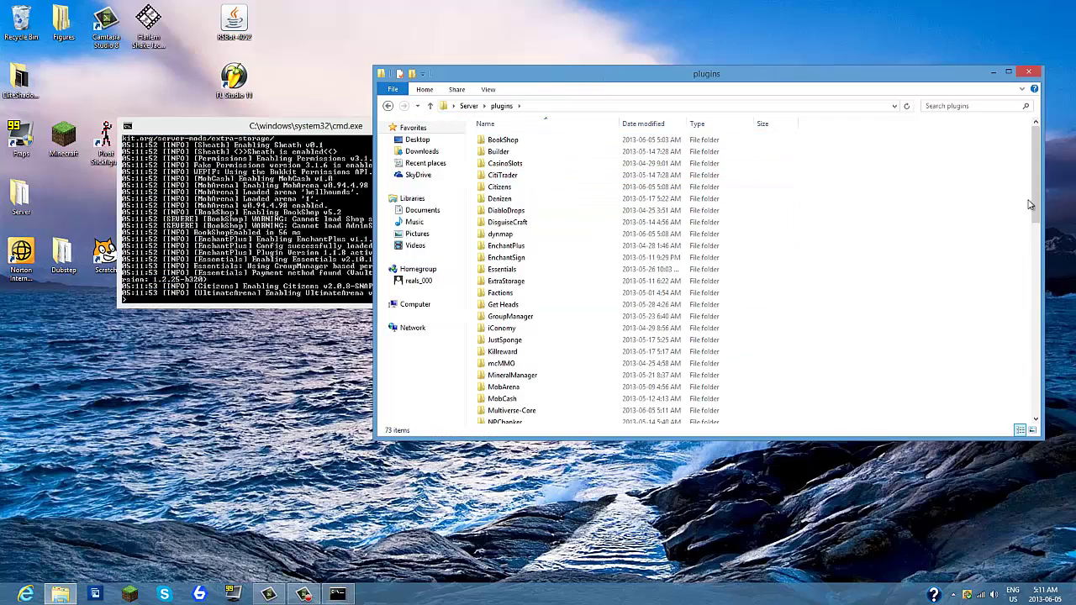
pyautogui.moveTo(1034, 170)
pyautogui.mouseDown()
pyautogui.moveTo(1017, 364)
pyautogui.moveTo(1033, 391)
pyautogui.moveTo(1034, 278)
pyautogui.moveTo(1033, 392)
pyautogui.moveTo(1035, 151)
pyautogui.mouseUp()
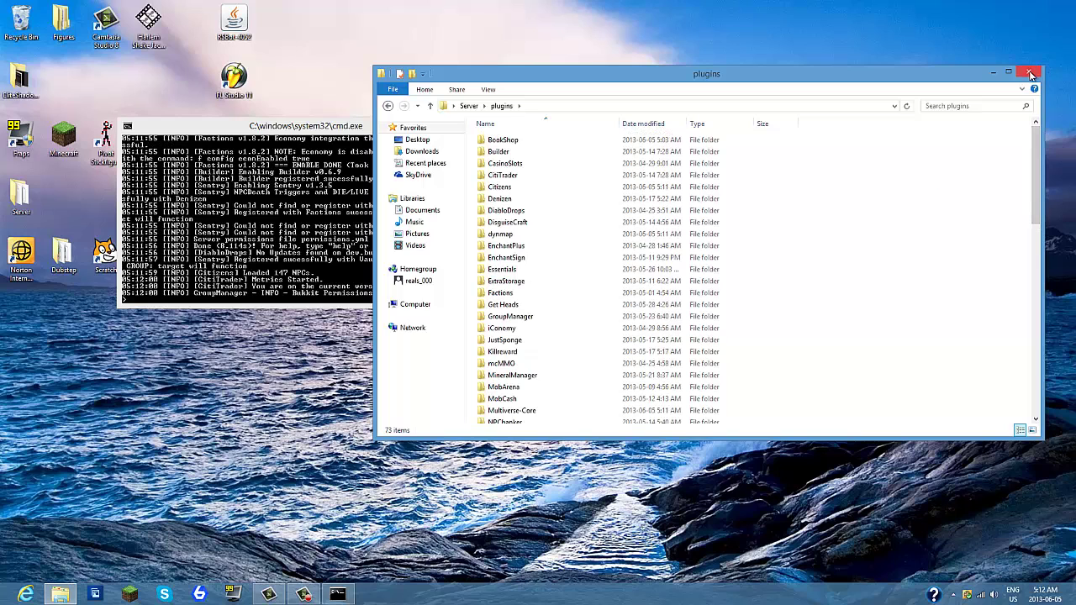
pyautogui.click(468, 107)
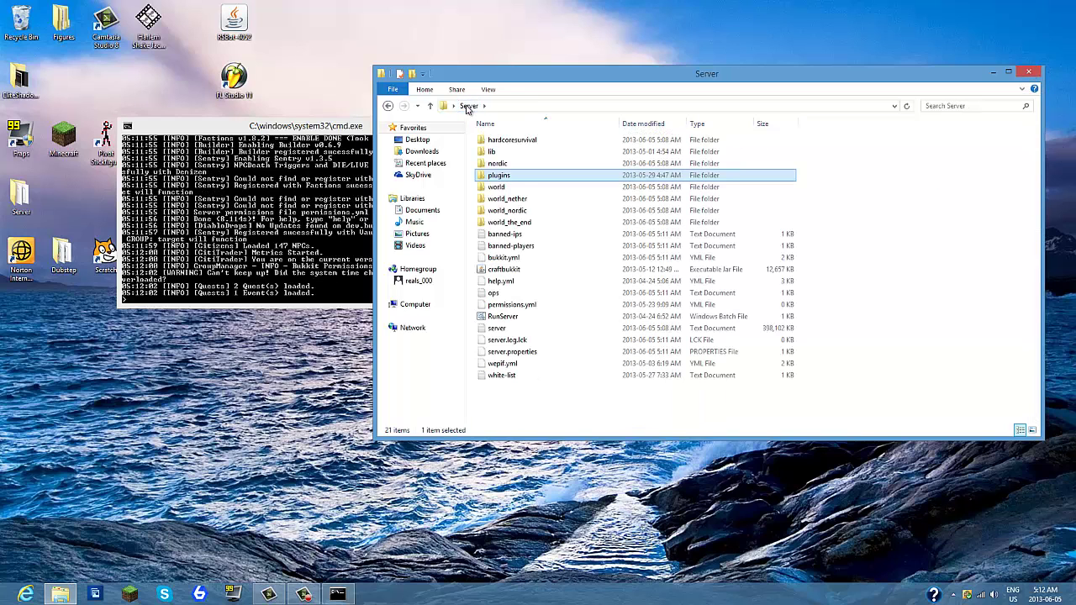
pyautogui.click(1032, 73)
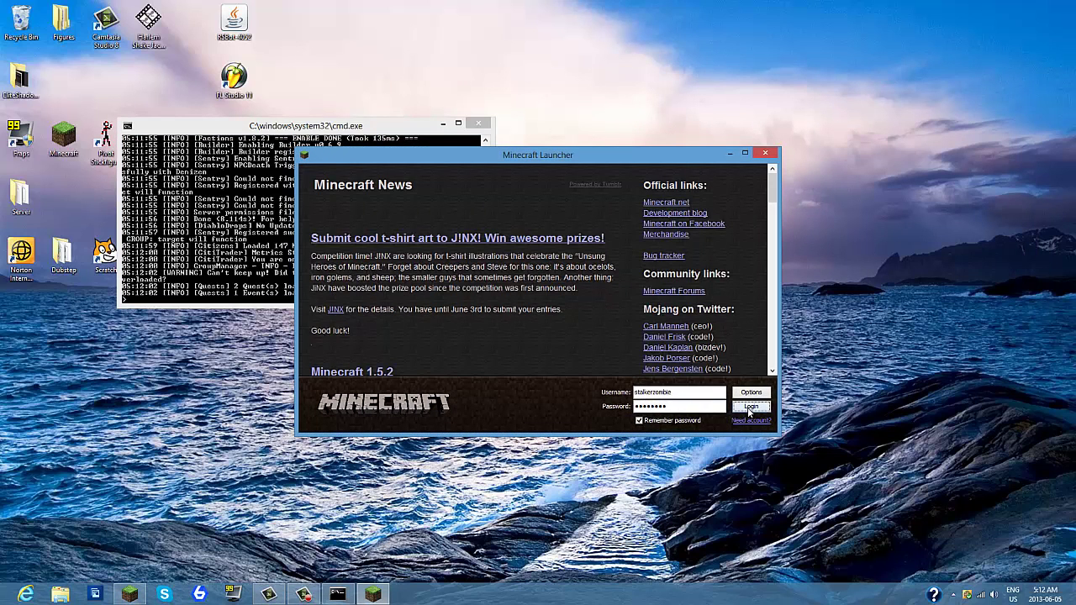
# Step: Log in, maximize Minecraft, and join 'My server' from the Multiplayer list
pyautogui.click(748, 409)
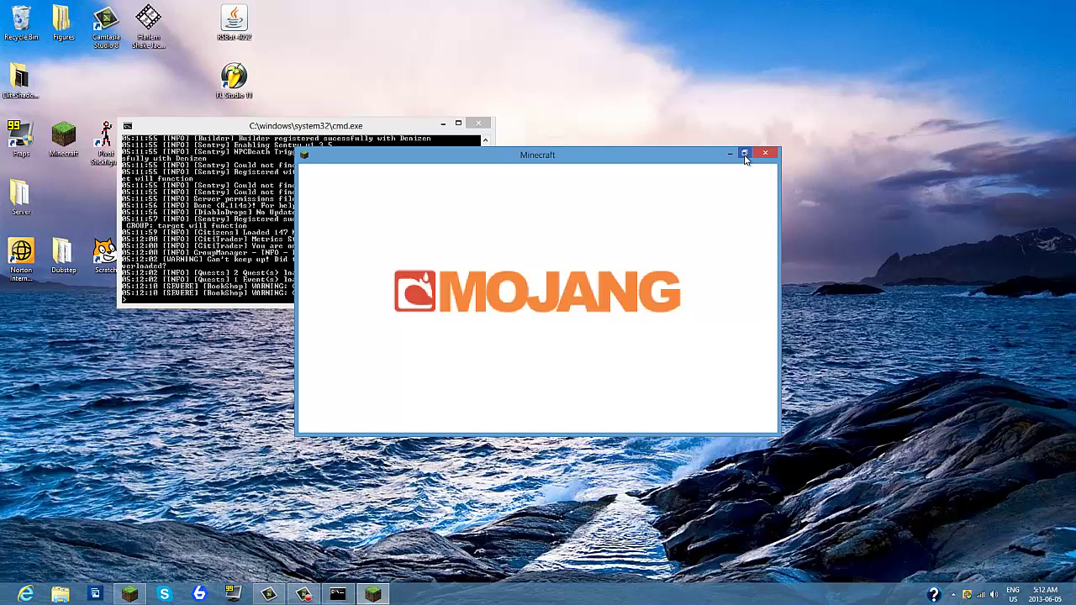
pyautogui.click(745, 155)
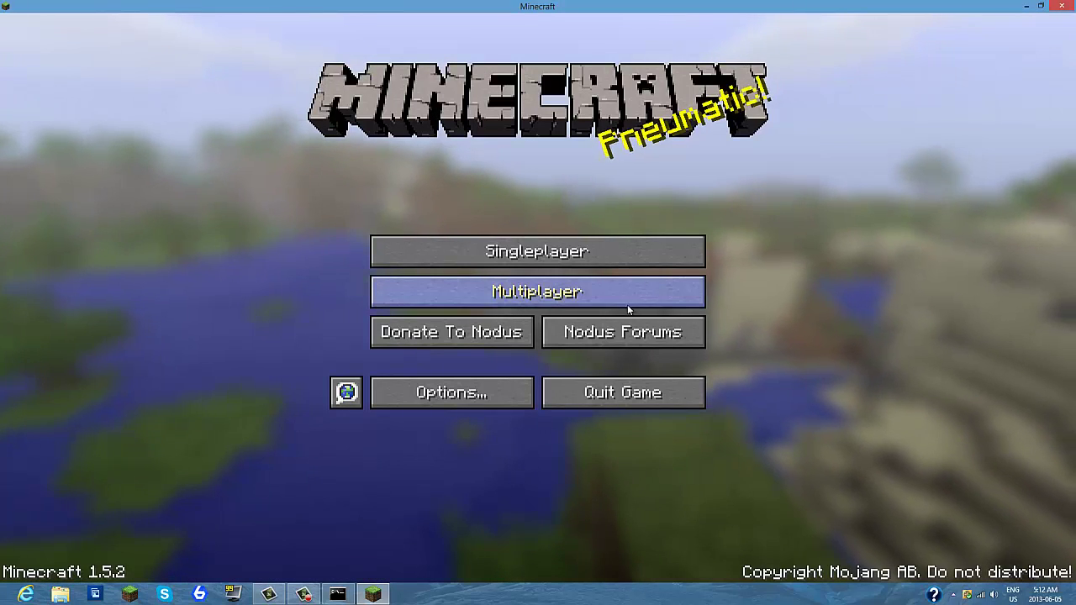
pyautogui.click(558, 302)
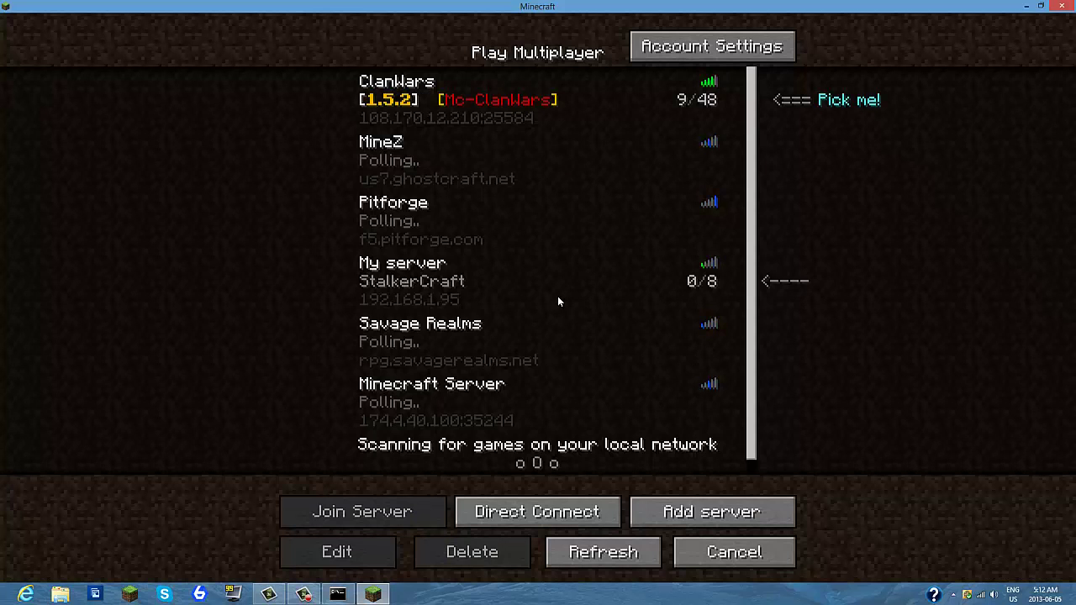
pyautogui.click(556, 306)
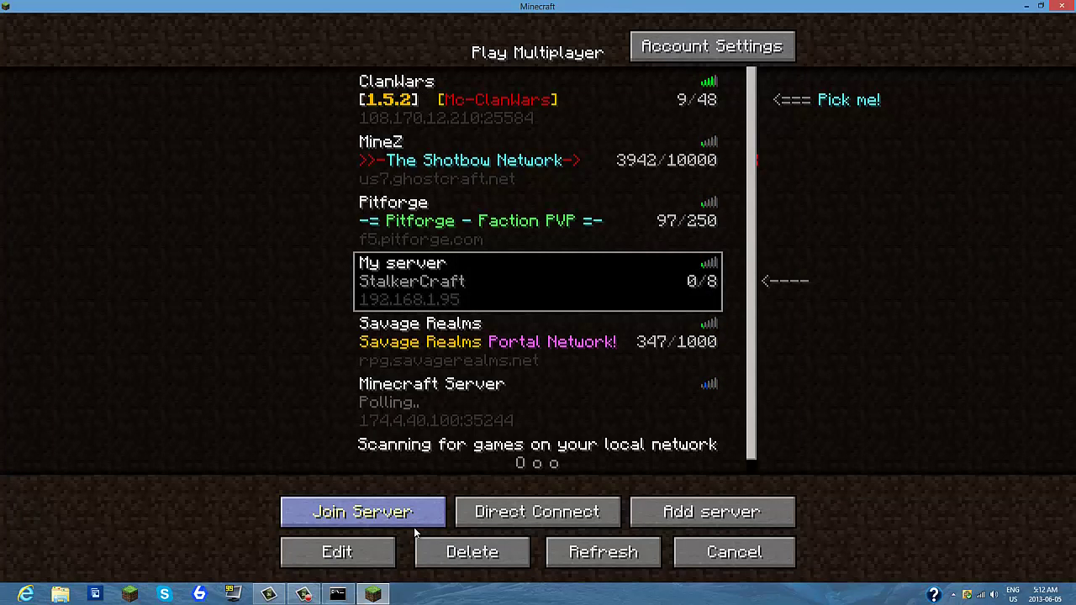
pyautogui.click(413, 525)
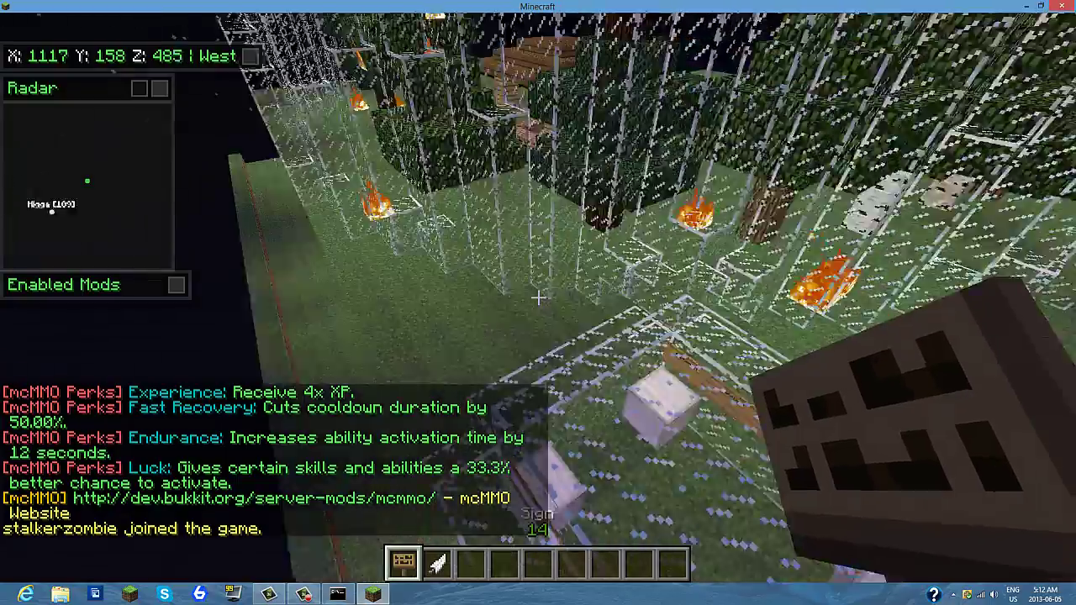
# Step: Send the /ma j 1 chat command to enter the MobArena arena
pyautogui.press('e')
pyautogui.press('e')
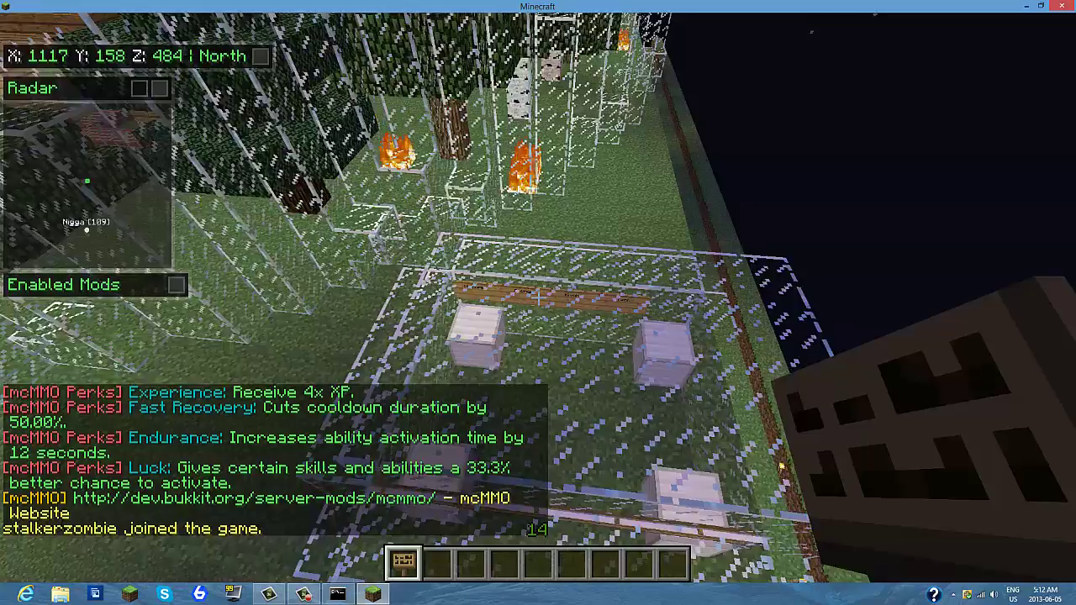
pyautogui.press('w')
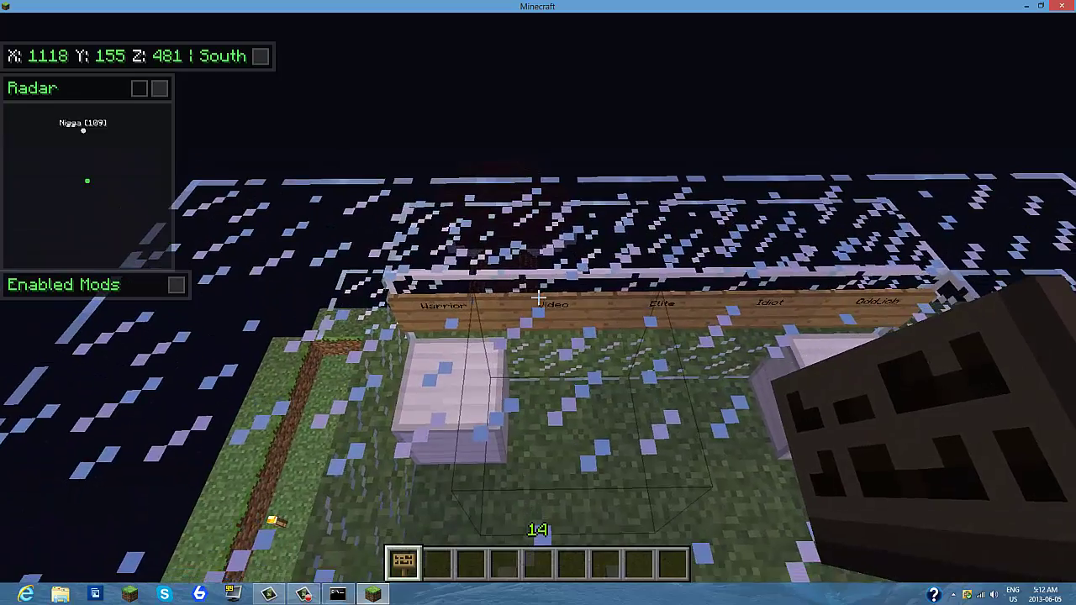
pyautogui.click(538, 299)
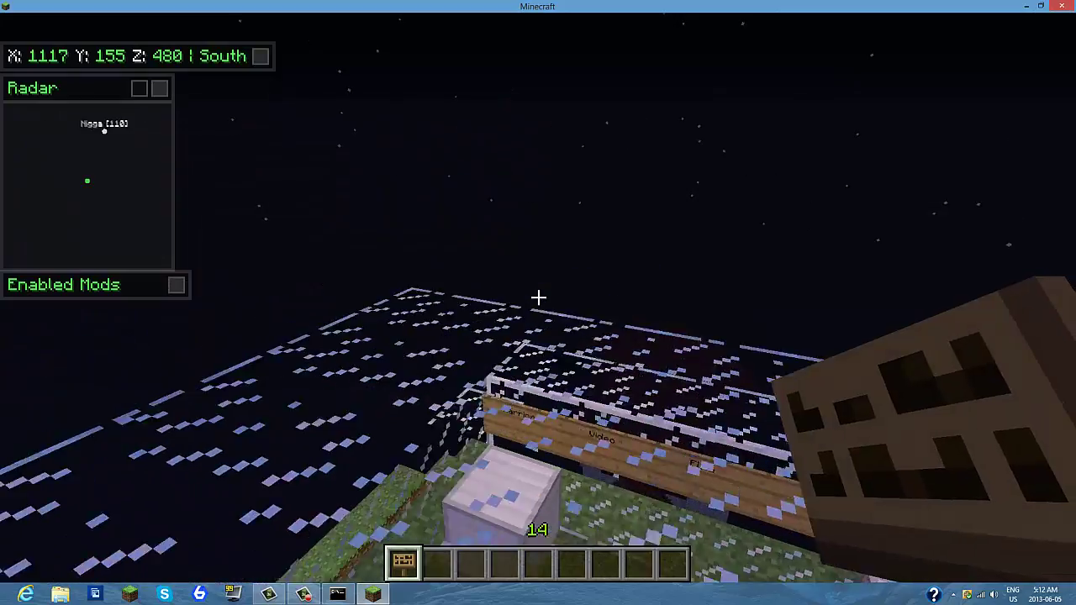
pyautogui.write('/ma j 1')
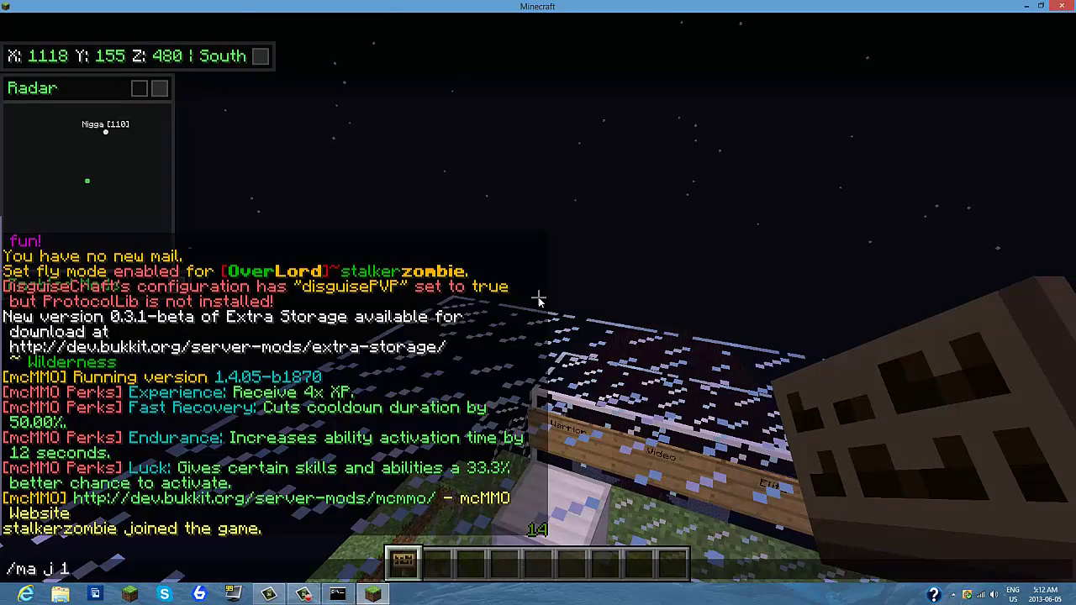
pyautogui.press('Return')
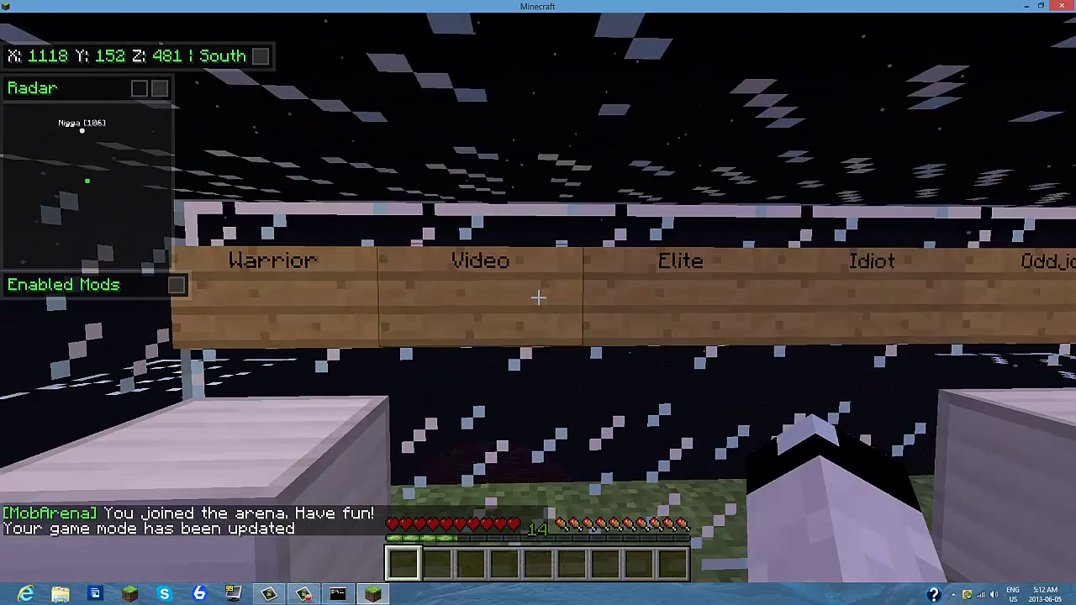
# Step: Pick the Video class and inspect its kit, compare Elite and Warrior, then reselect Video
pyautogui.click(538, 298)
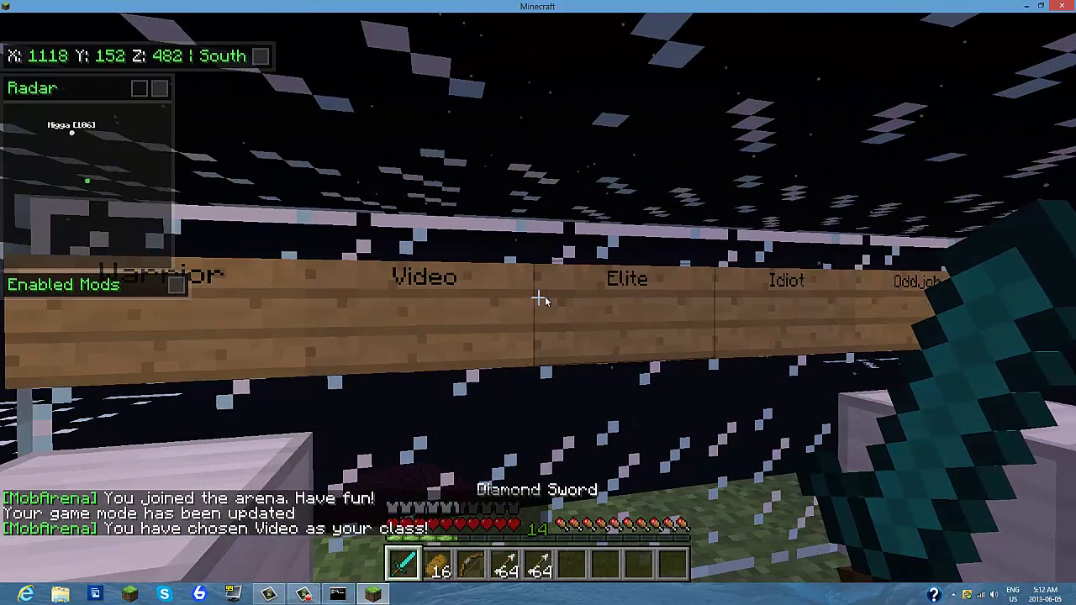
pyautogui.press('e')
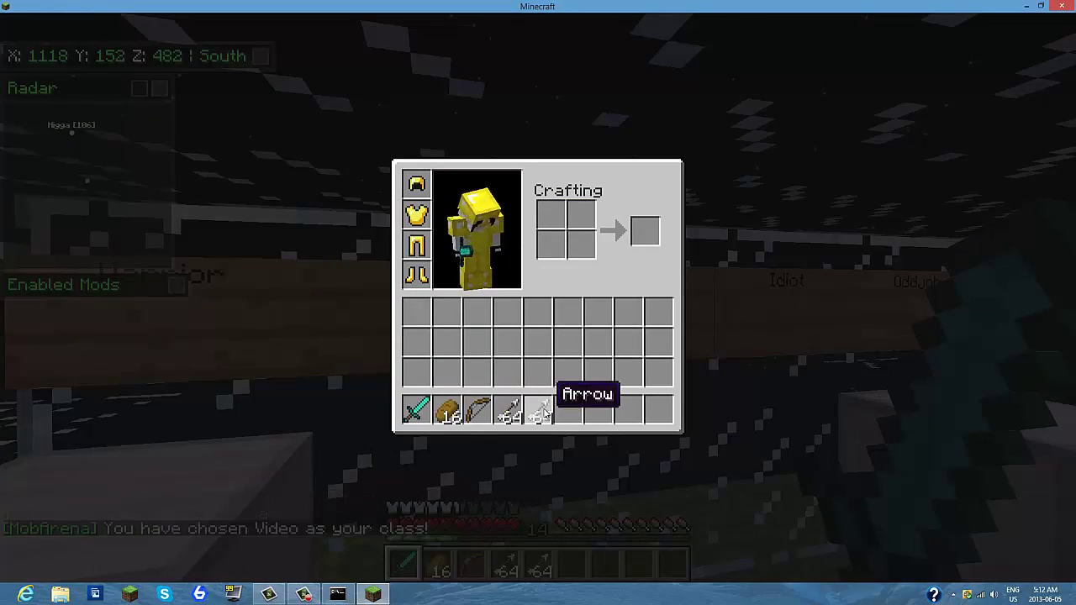
pyautogui.press('e')
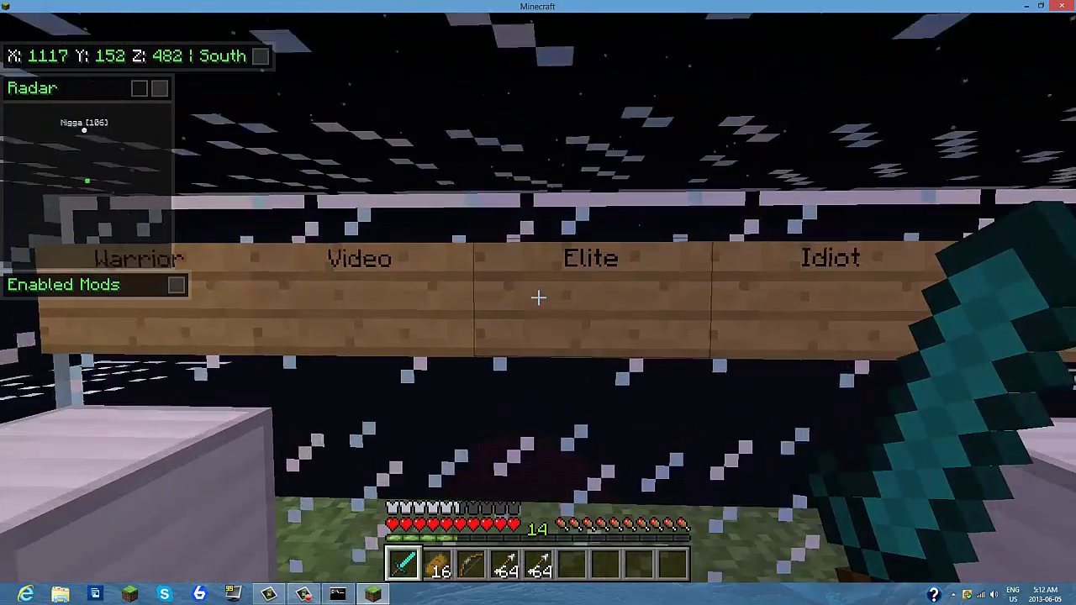
pyautogui.click(538, 297)
pyautogui.press('e')
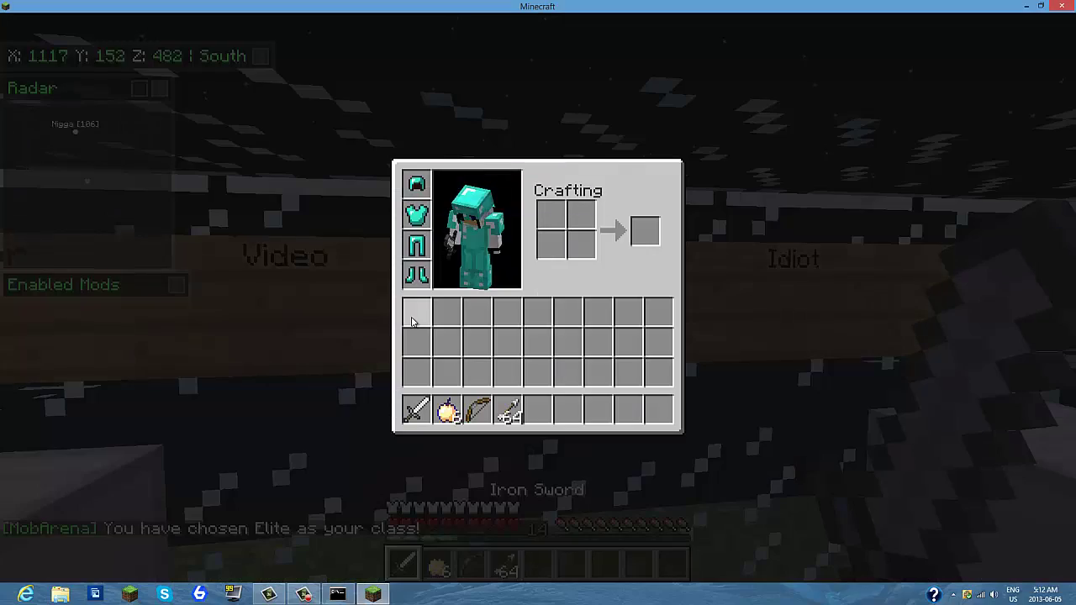
pyautogui.press('e')
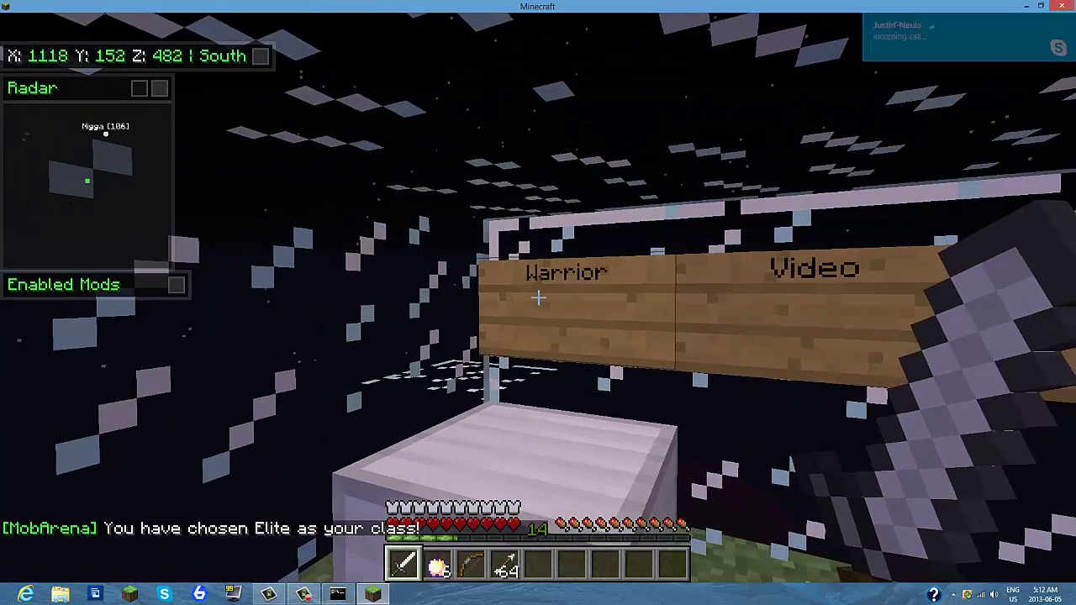
pyautogui.click(537, 298)
pyautogui.press('e')
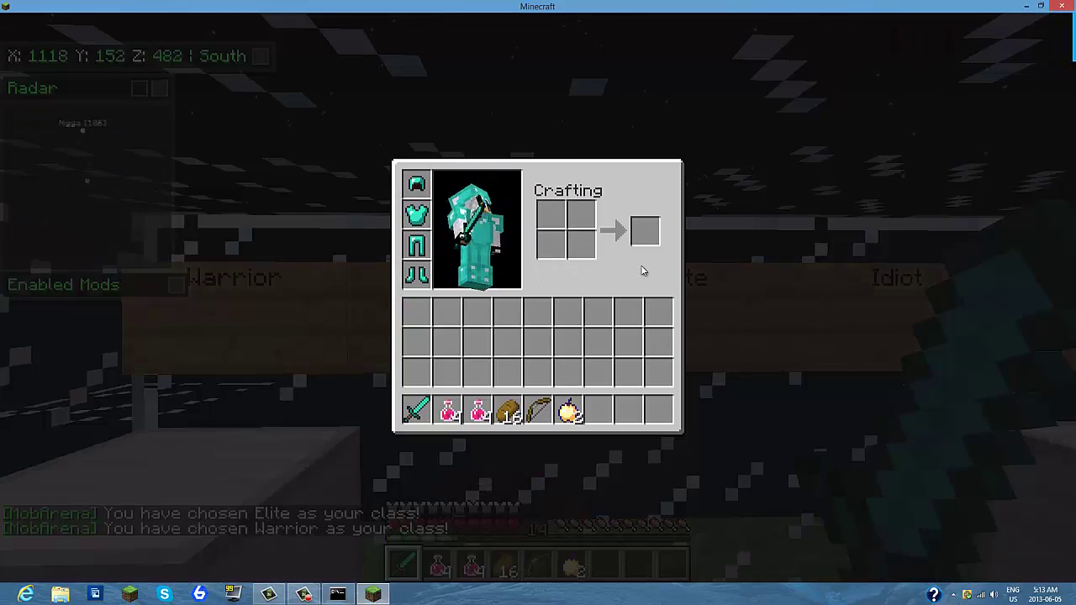
pyautogui.press('e')
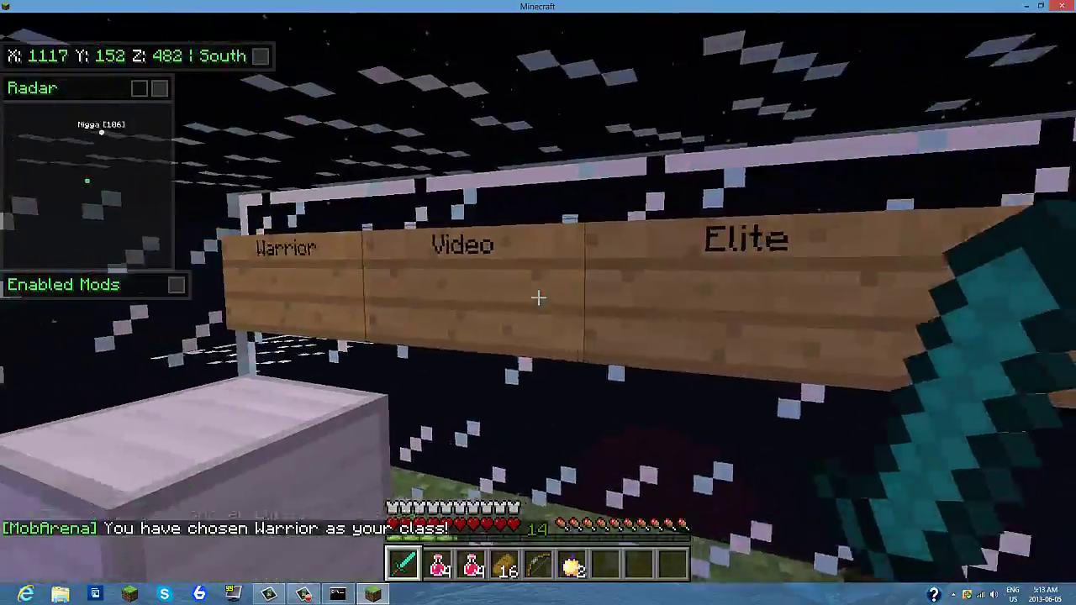
pyautogui.click(538, 297)
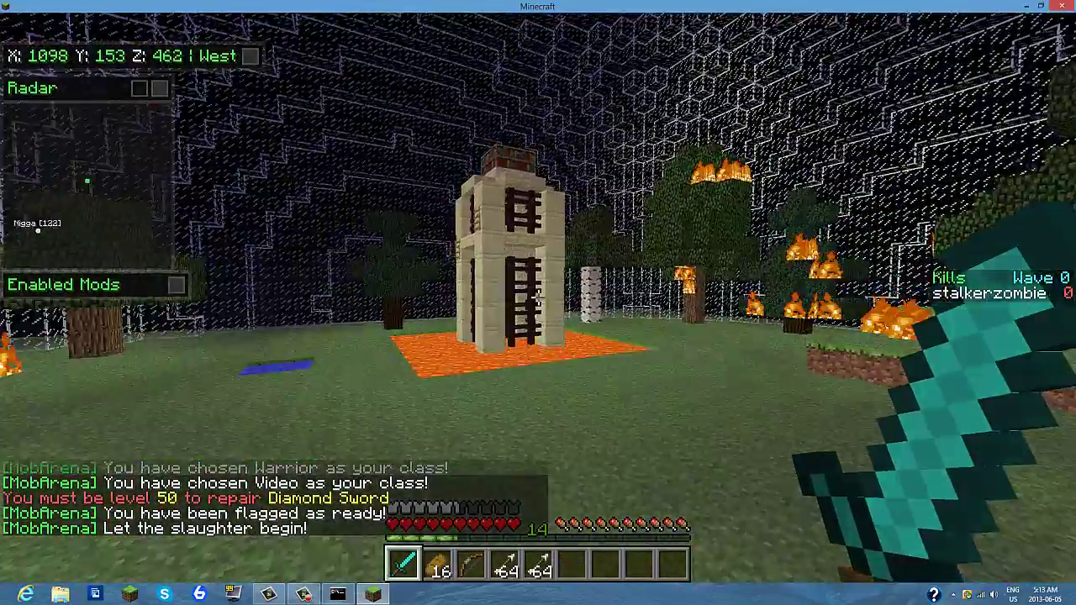
# Step: Switch to the bow, shoot the creeper and the skeleton, and collect their drops
pyautogui.press('e')
pyautogui.press('e')
pyautogui.scroll(-2, 538, 297)
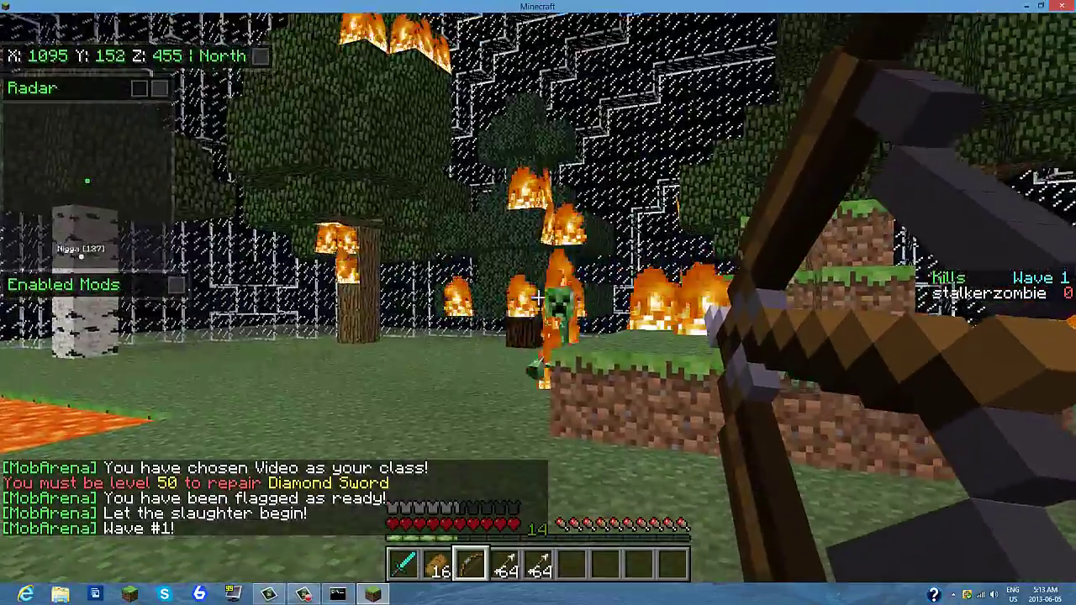
pyautogui.rightClick(537, 298)
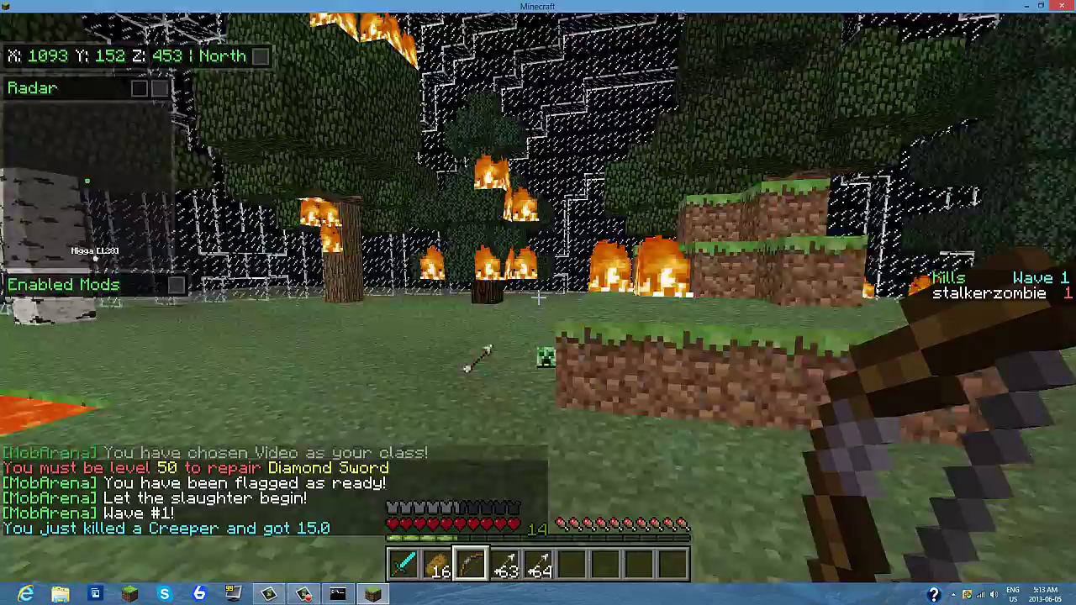
pyautogui.scroll(-4, 538, 298)
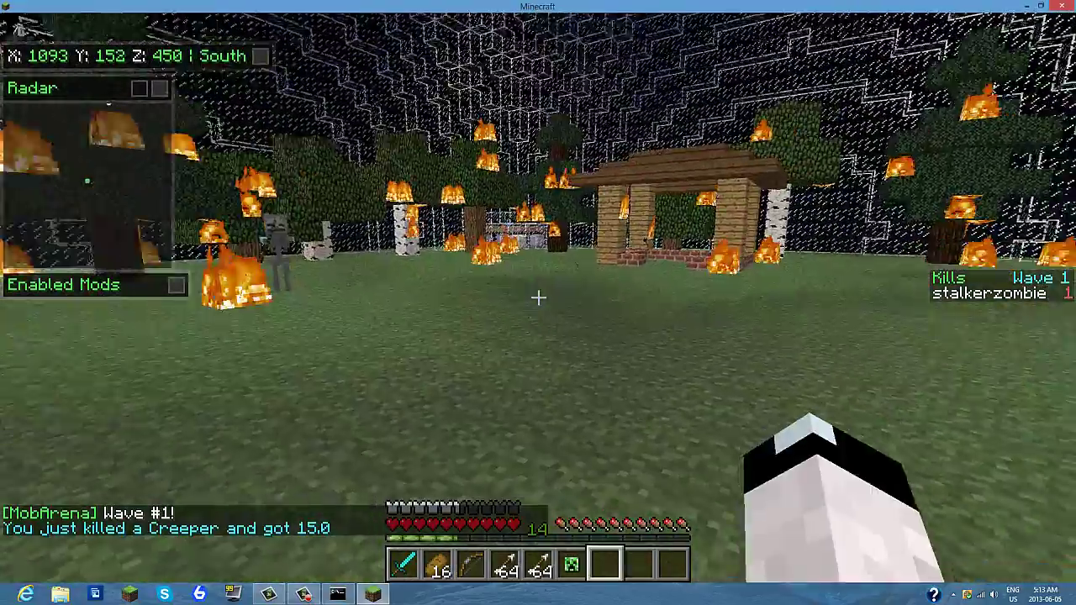
pyautogui.scroll(1, 538, 298)
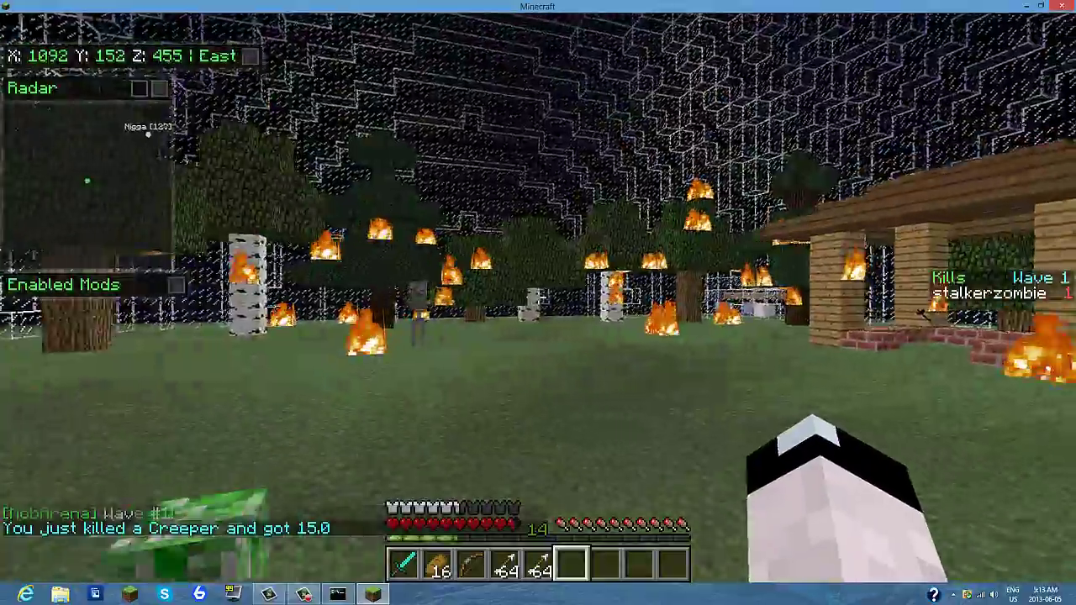
pyautogui.scroll(3, 538, 297)
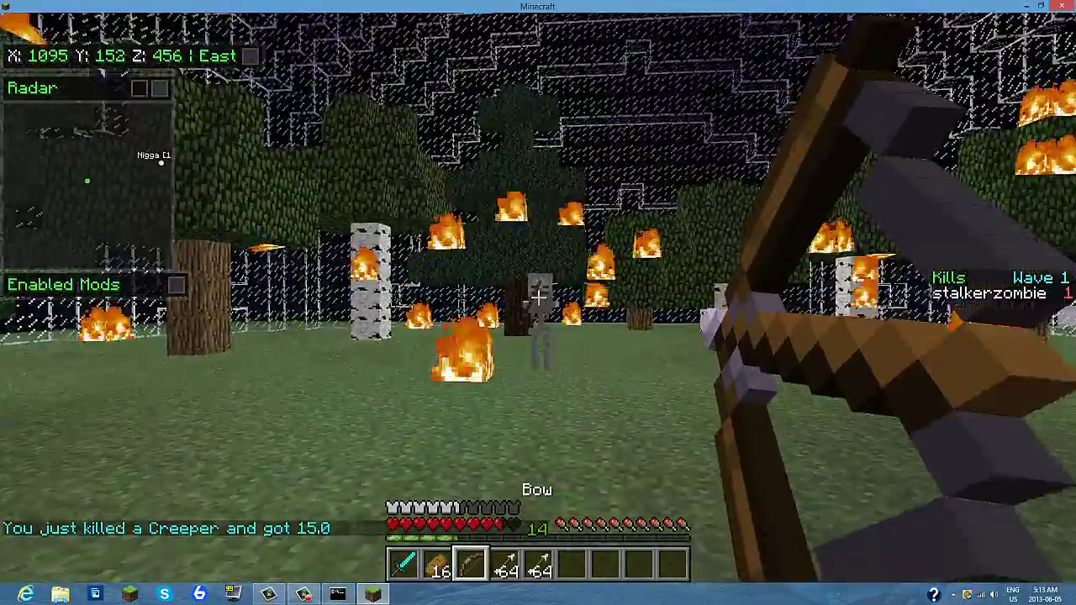
pyautogui.rightClick(538, 294)
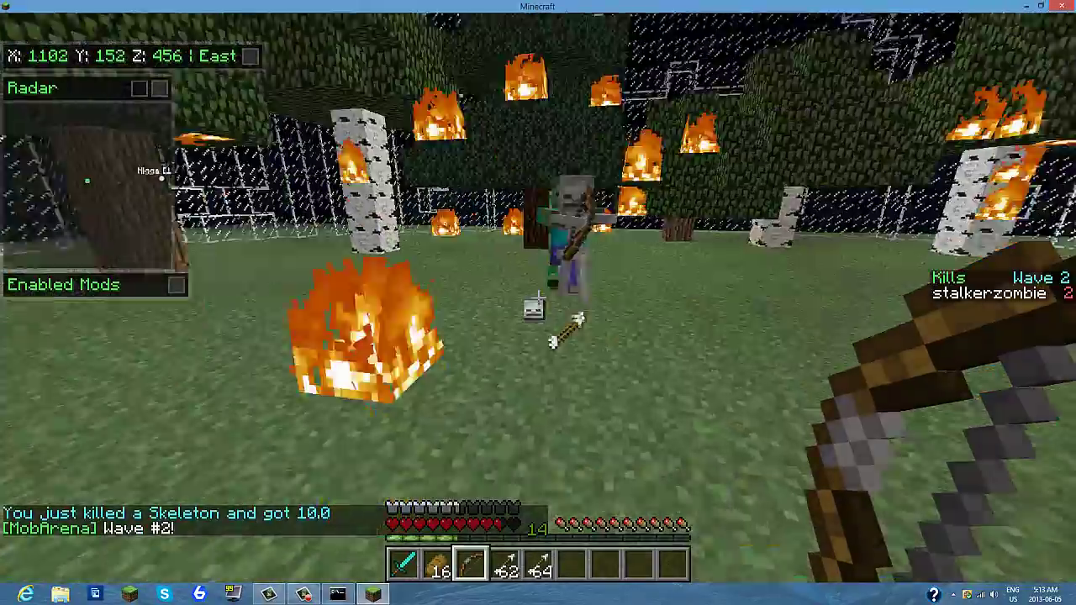
pyautogui.press('w')
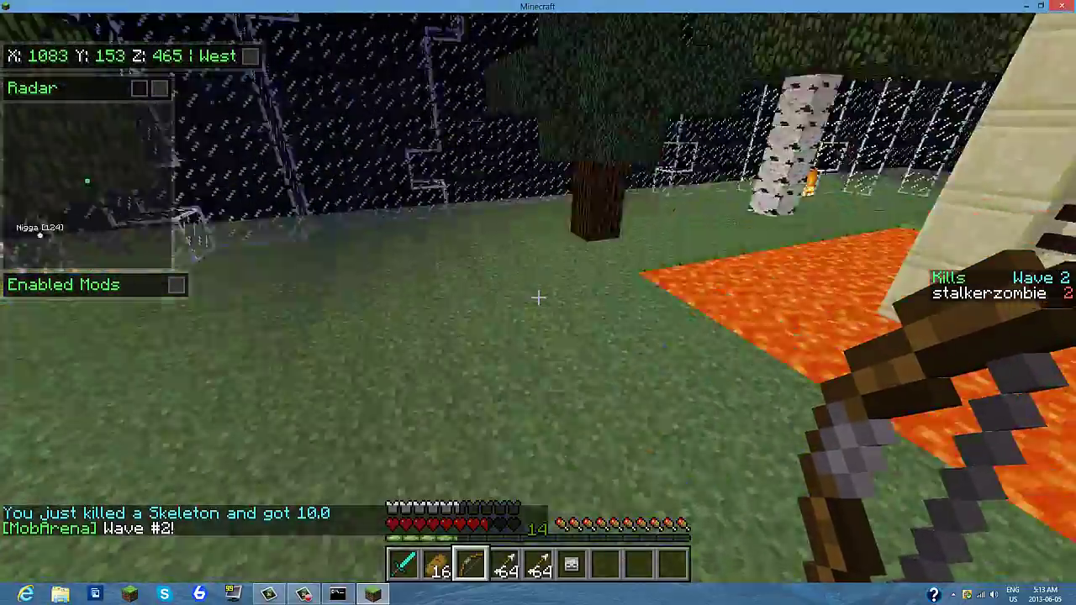
# Step: Walk across the arena toward the trees, holding the Skeleton Skull from slot 6
pyautogui.press('w')
pyautogui.press('w')
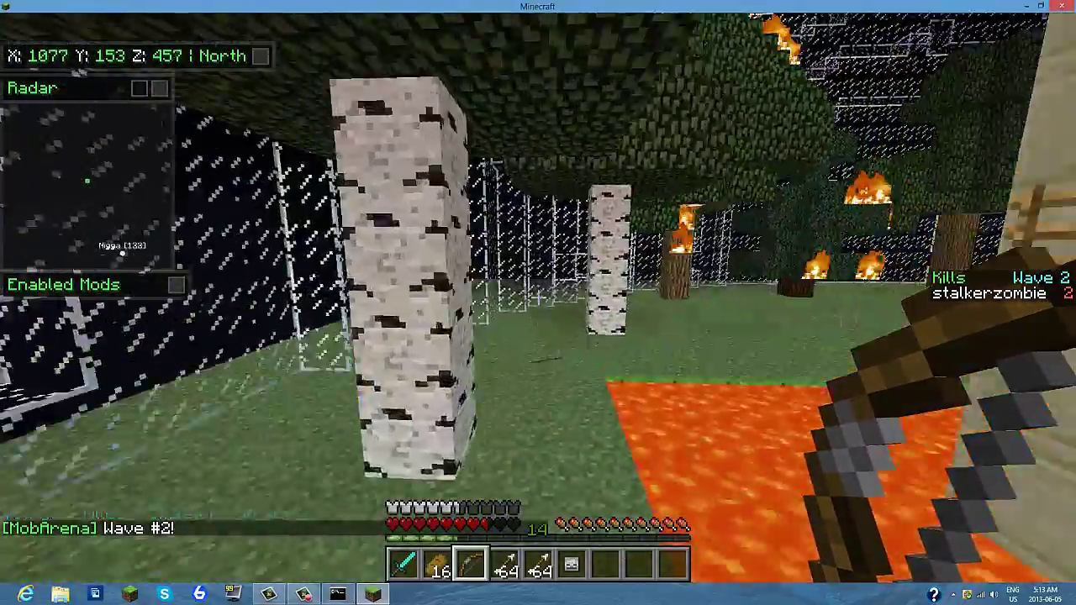
pyautogui.press('w')
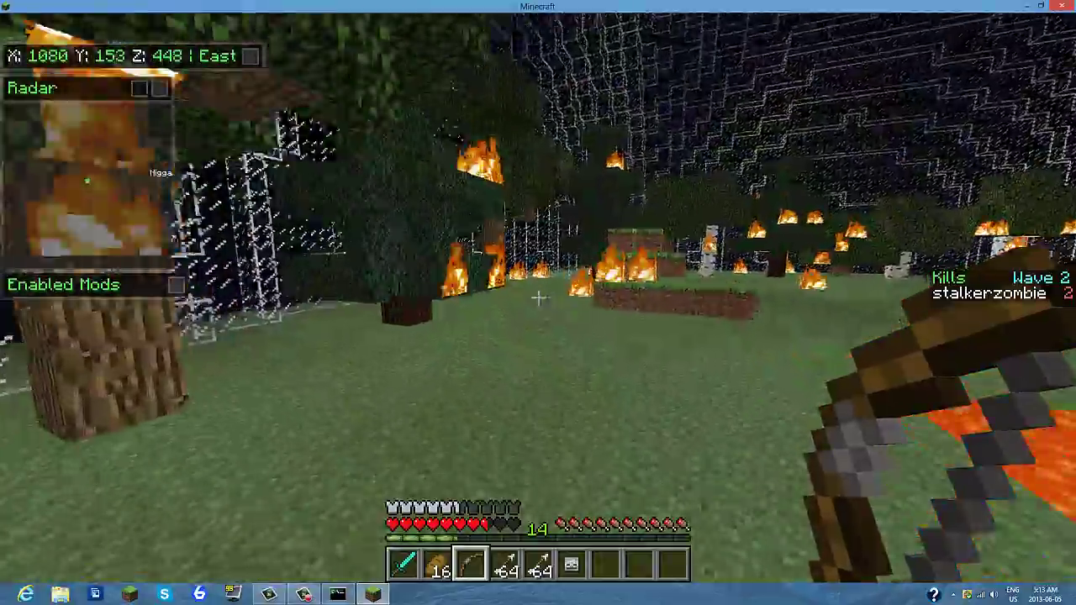
pyautogui.press('6')
pyautogui.press('w')
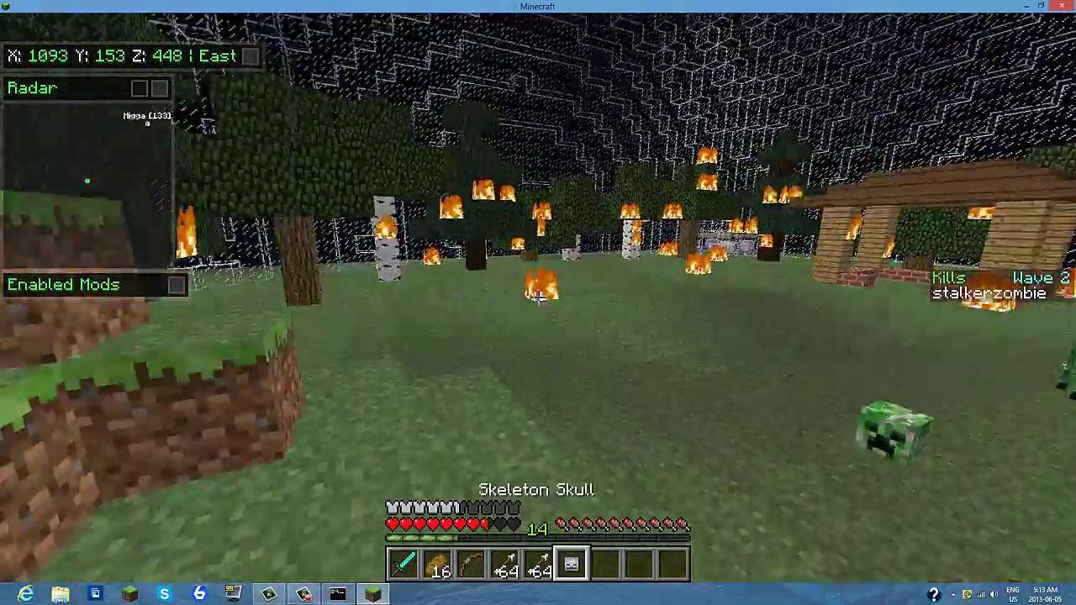